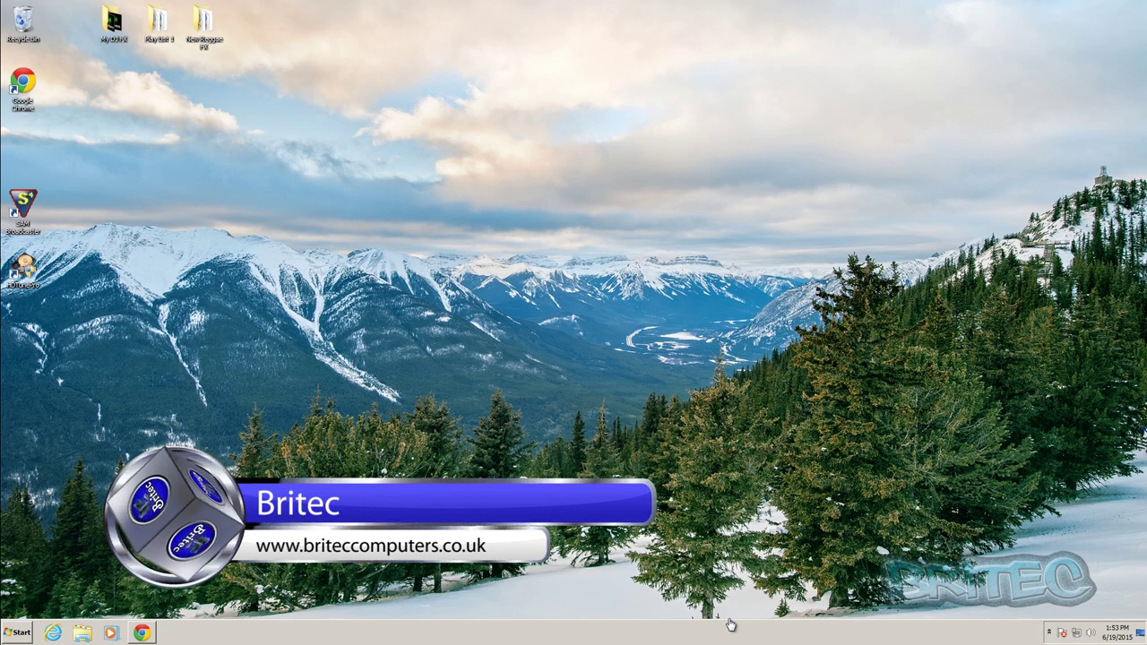
View the HD Tune website in Chrome, then launch HD Tune Pro and centre its window.
click(151, 633)
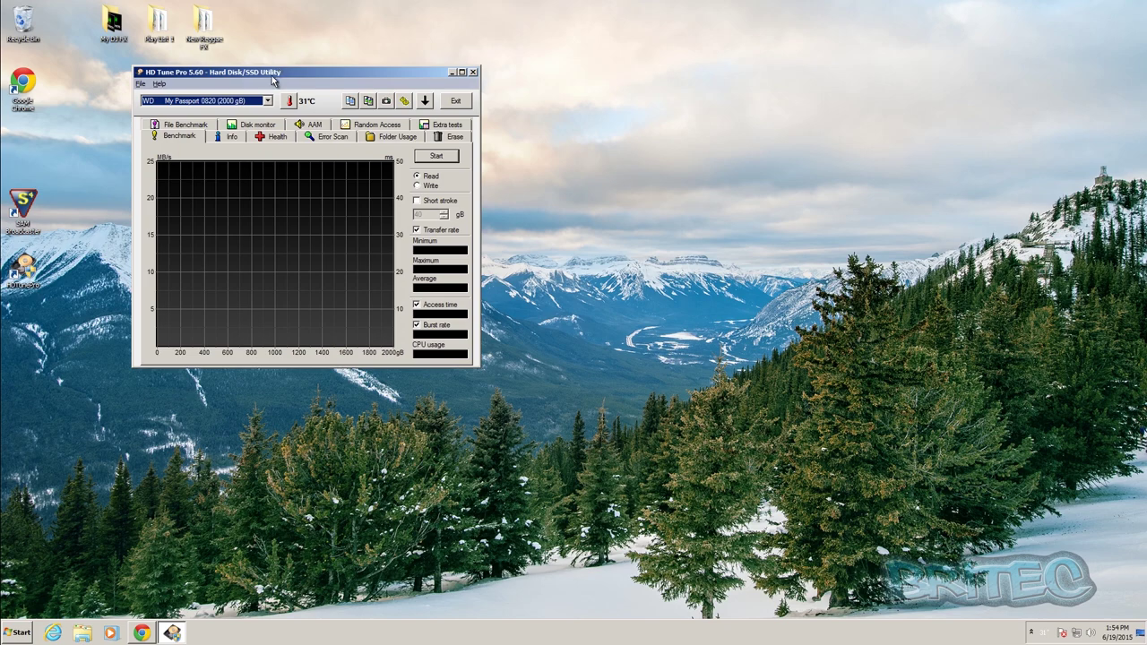
drag(272, 76, 387, 114)
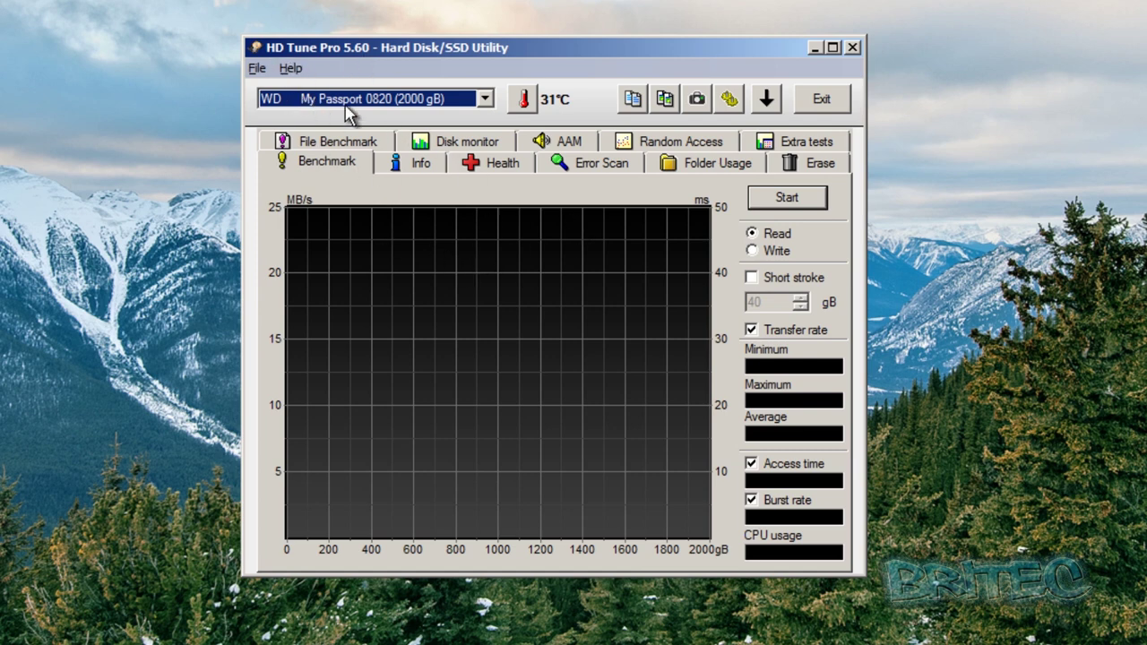
Keep WD My Passport selected and run a brief read benchmark, stopping at 20.9–21.8 MB/s.
click(485, 99)
click(485, 100)
click(786, 199)
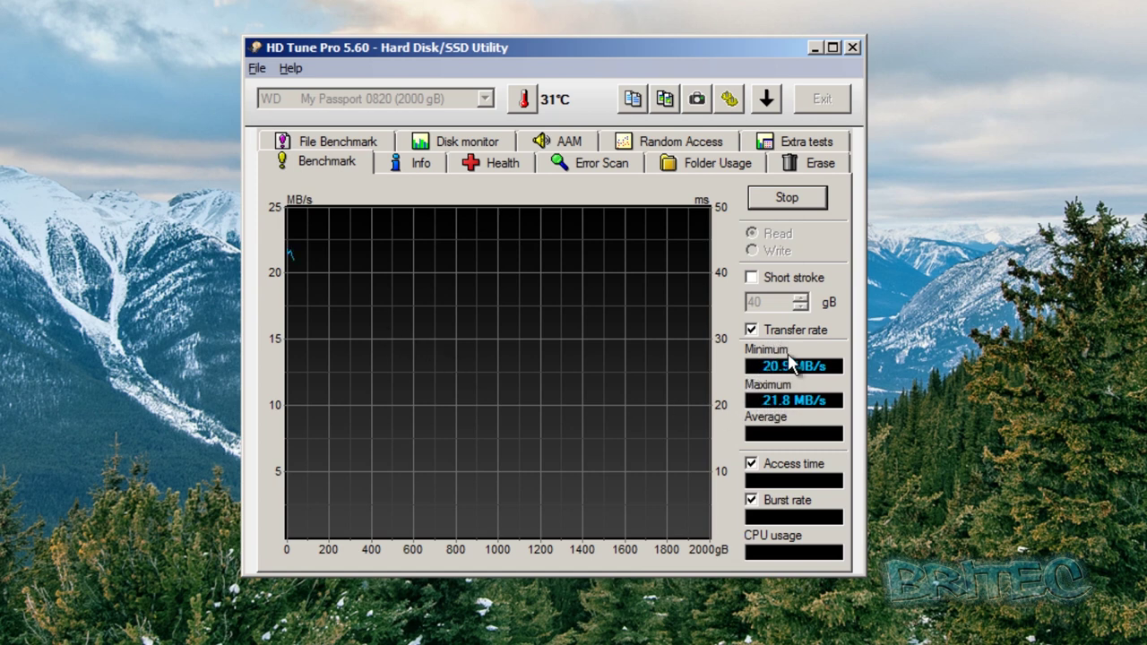
click(793, 201)
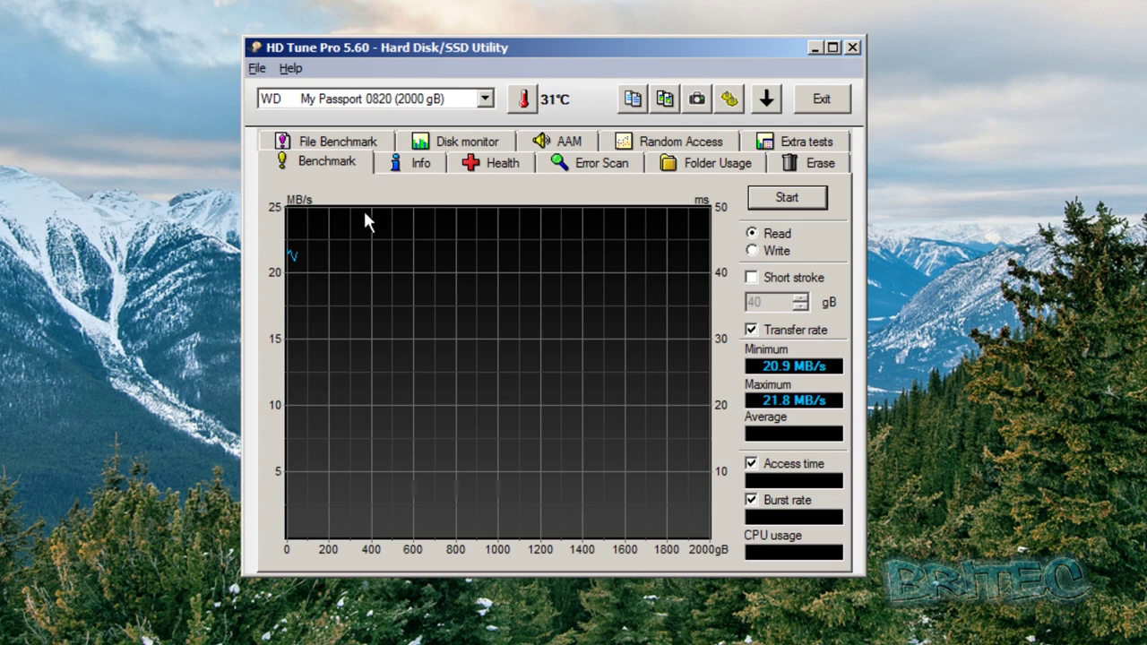
Show drive info: NTFS Backup (E:) volume, firmware 01.01A01, SATA 3, 5200 RPM.
click(422, 170)
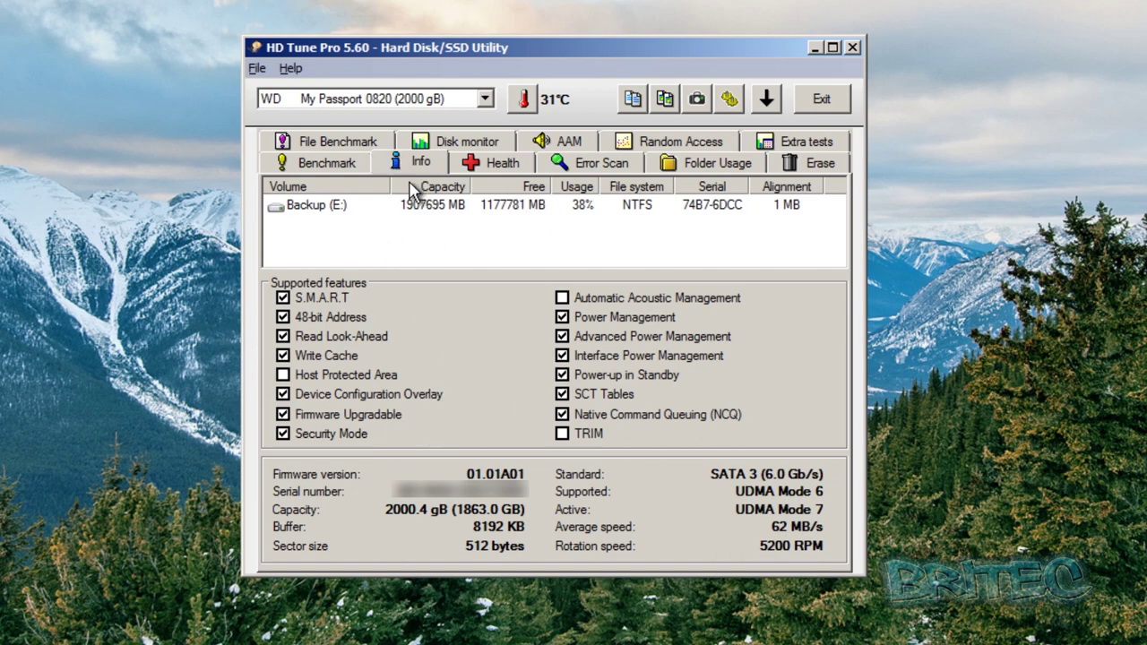
Review the SMART health attributes (status ok) and the SMART log, then go to Error Scan.
click(473, 163)
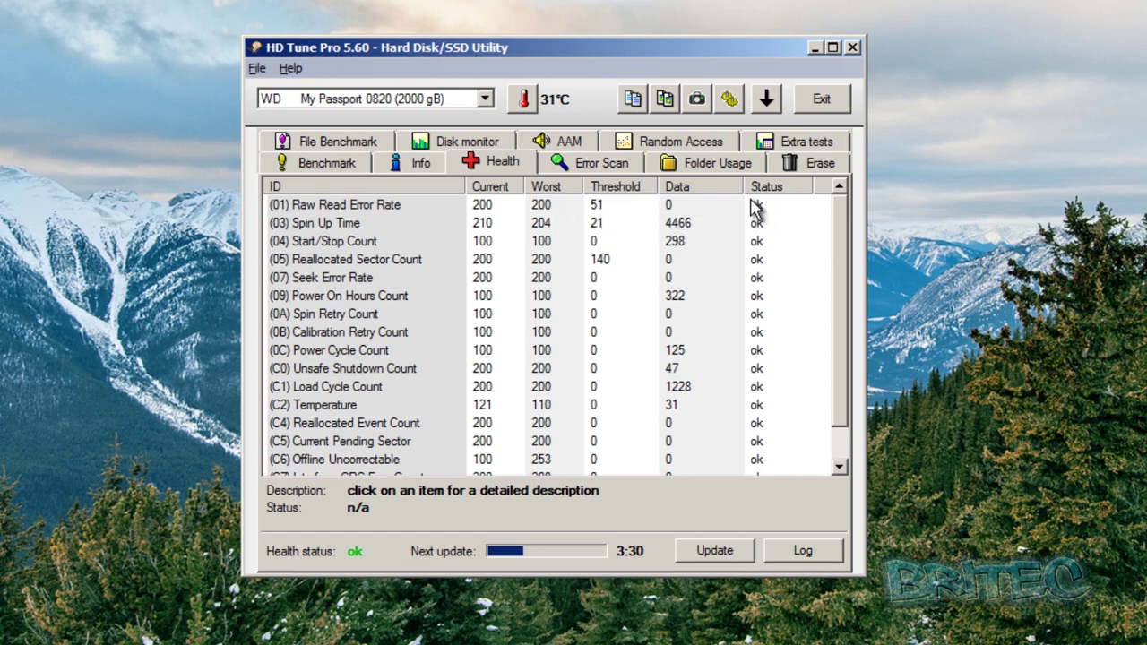
scroll(854, 277, down, 1)
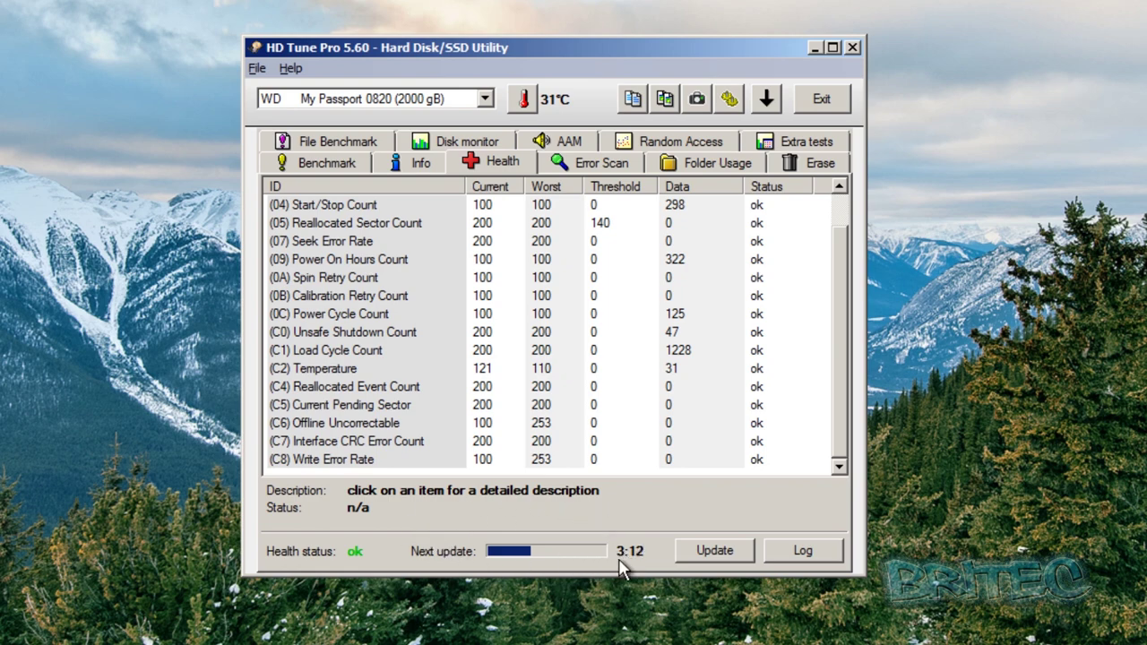
click(798, 553)
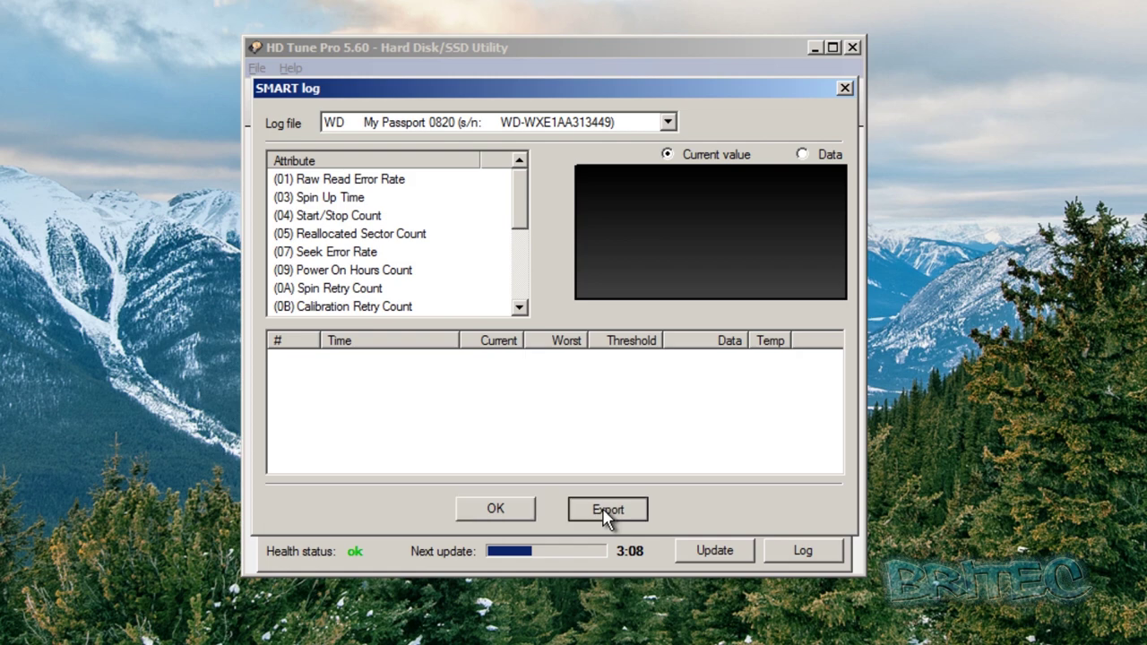
click(493, 513)
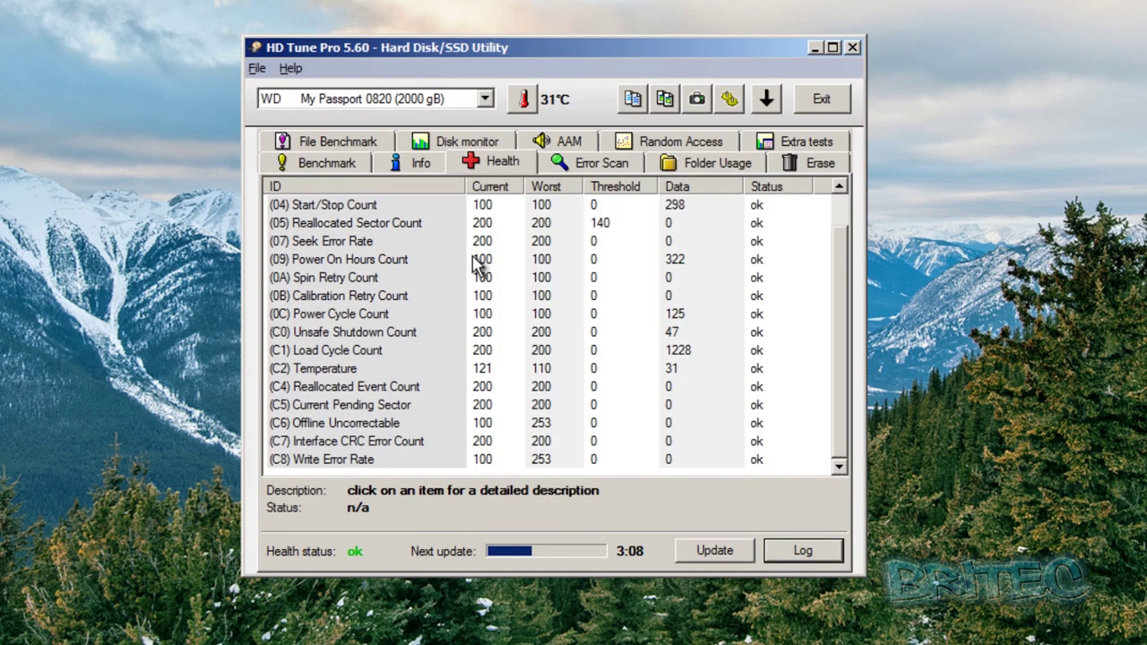
click(596, 164)
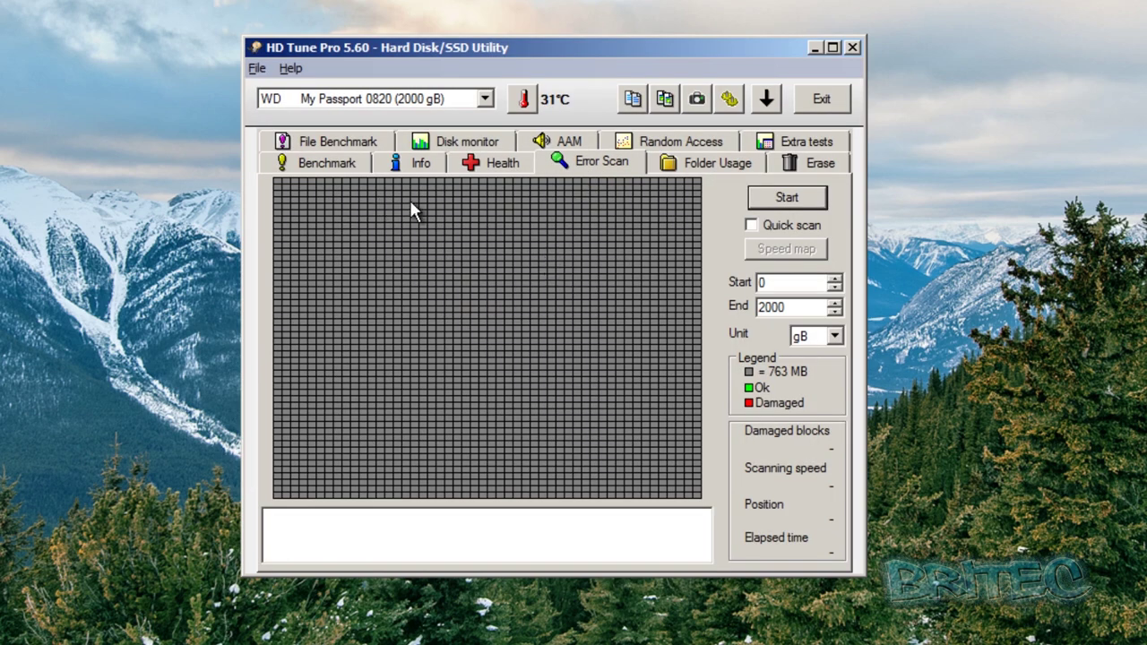
Run a quick error scan, stopping it at 866 gB with 0.0% damaged blocks.
click(753, 228)
click(794, 203)
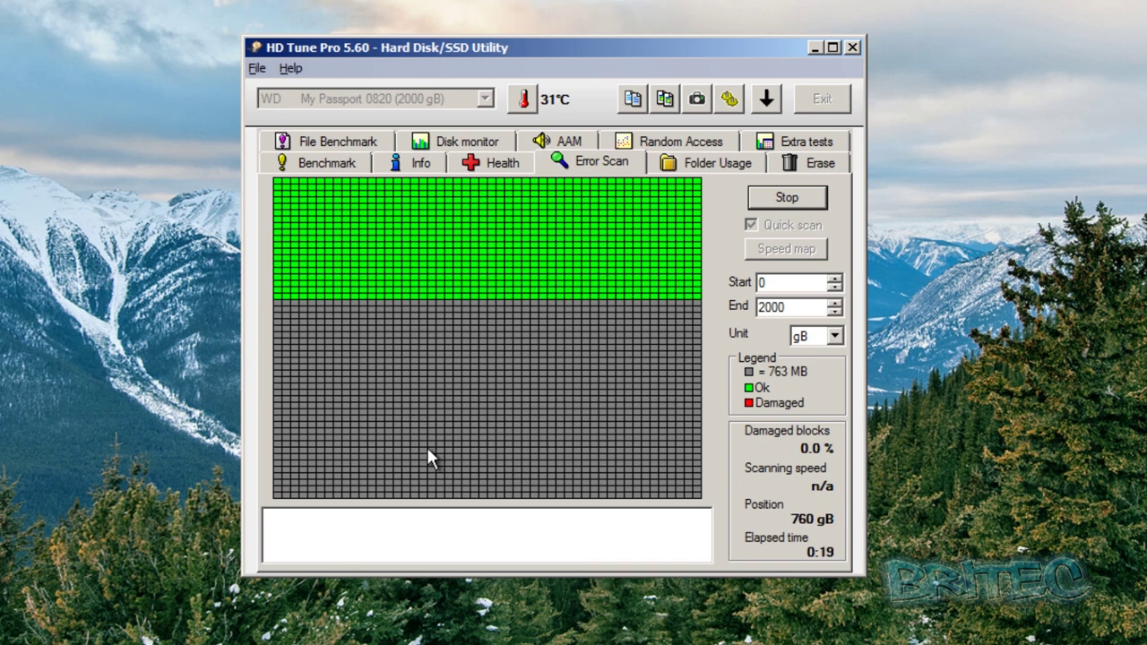
click(787, 199)
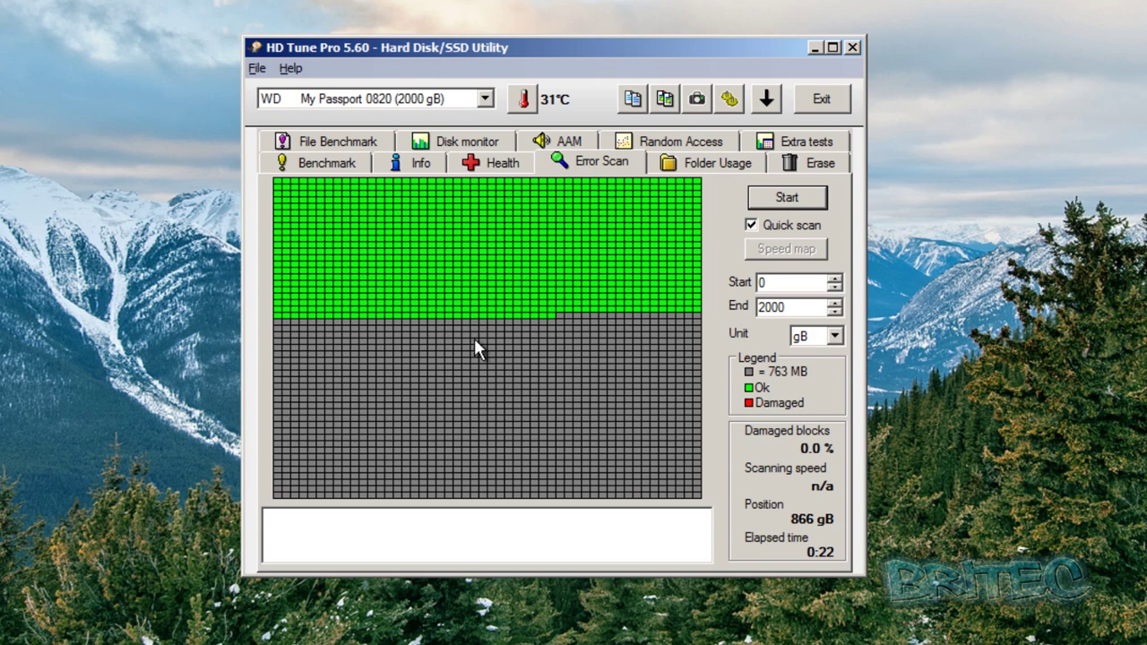
Save the scan result as a PNG screenshot and open the saved file.
click(697, 101)
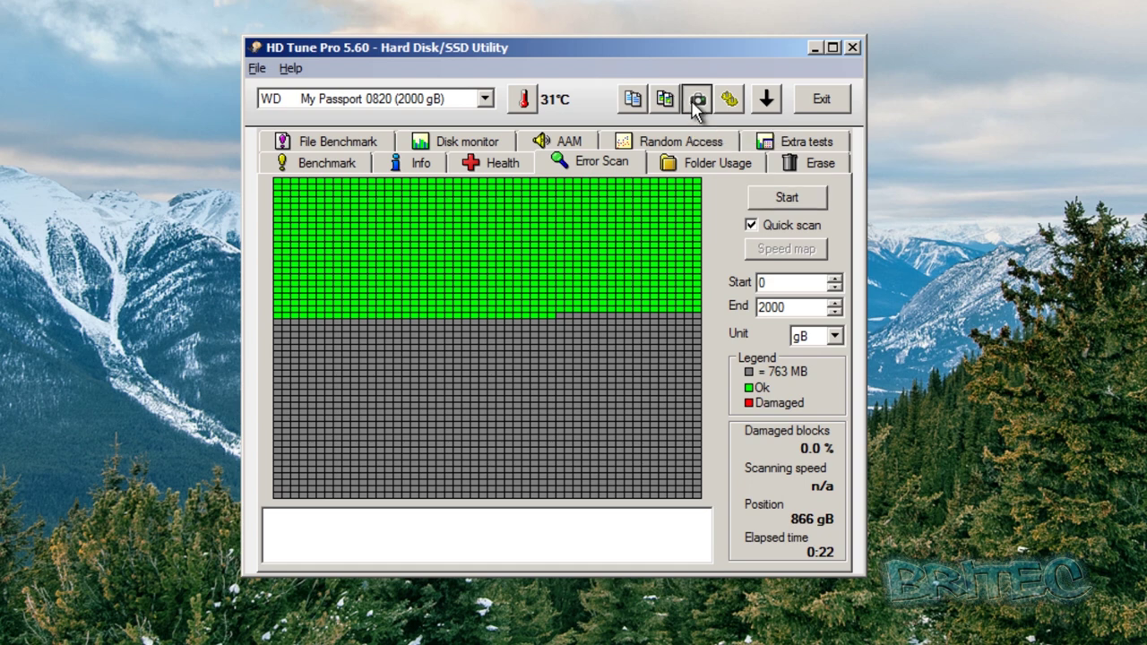
drag(36, 1, 489, 61)
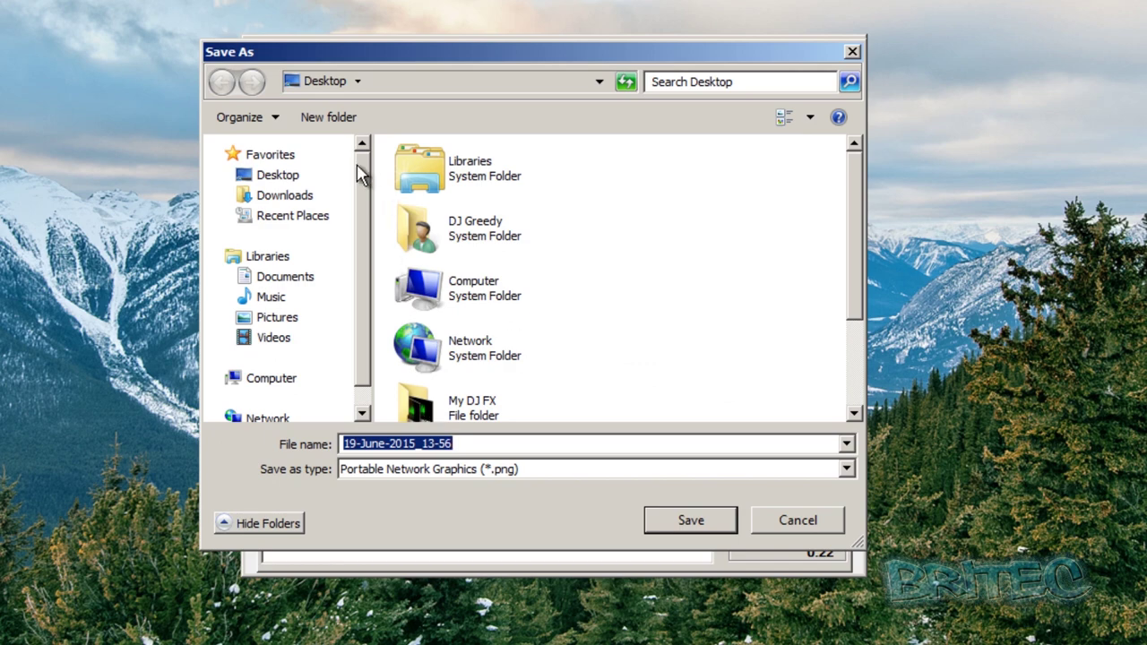
click(689, 521)
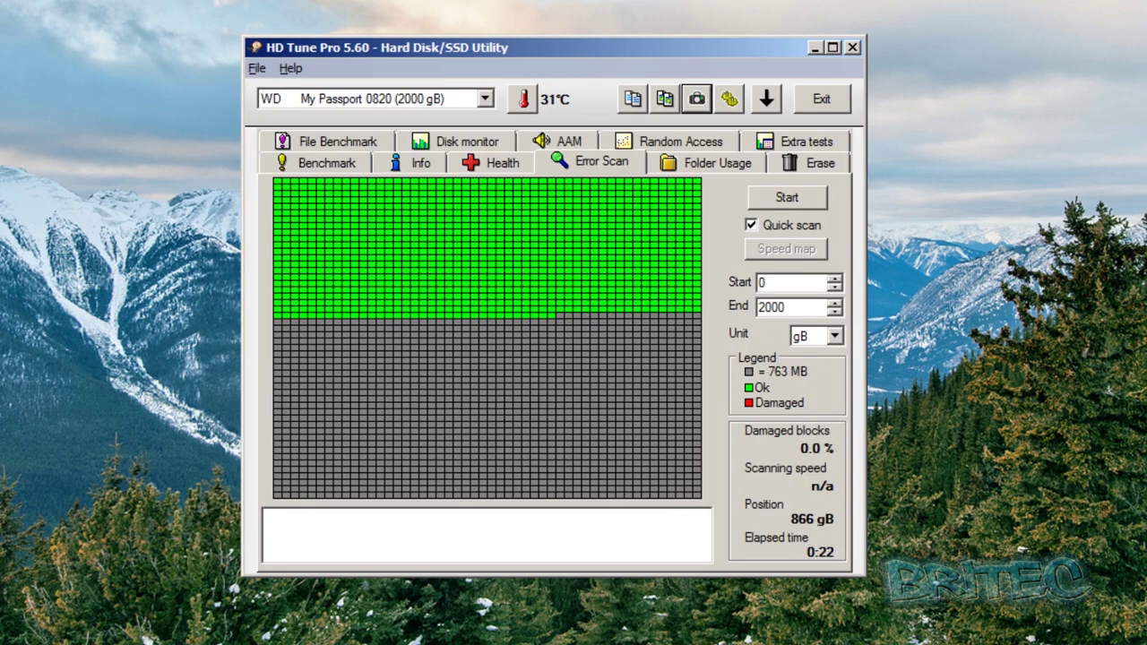
click(2, 224)
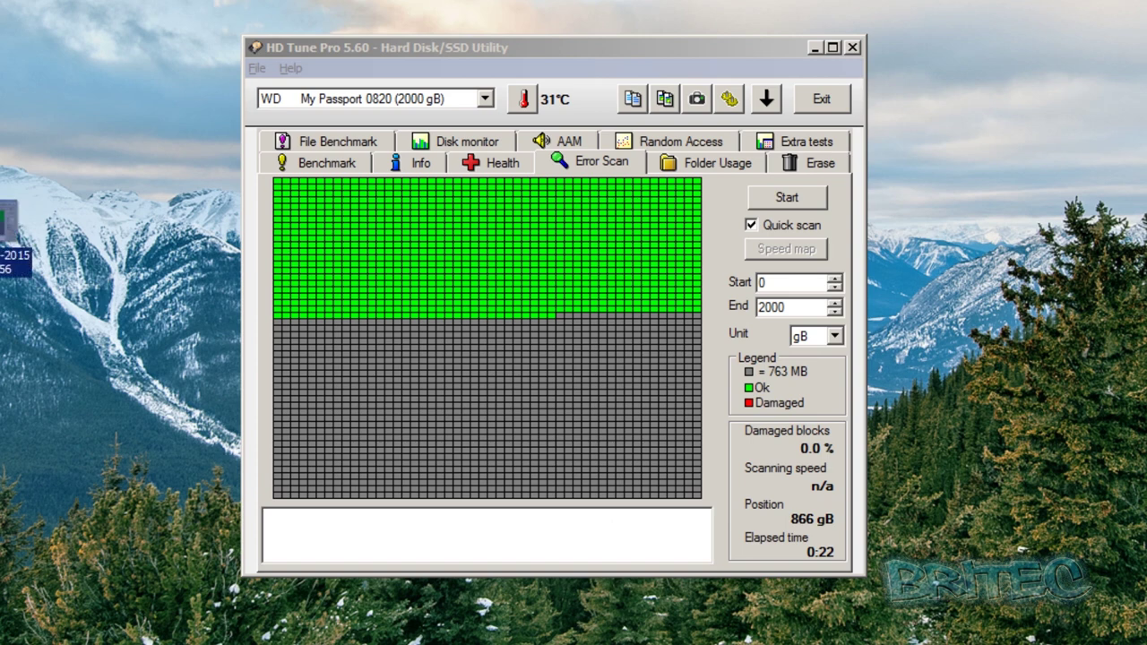
double_click(9, 224)
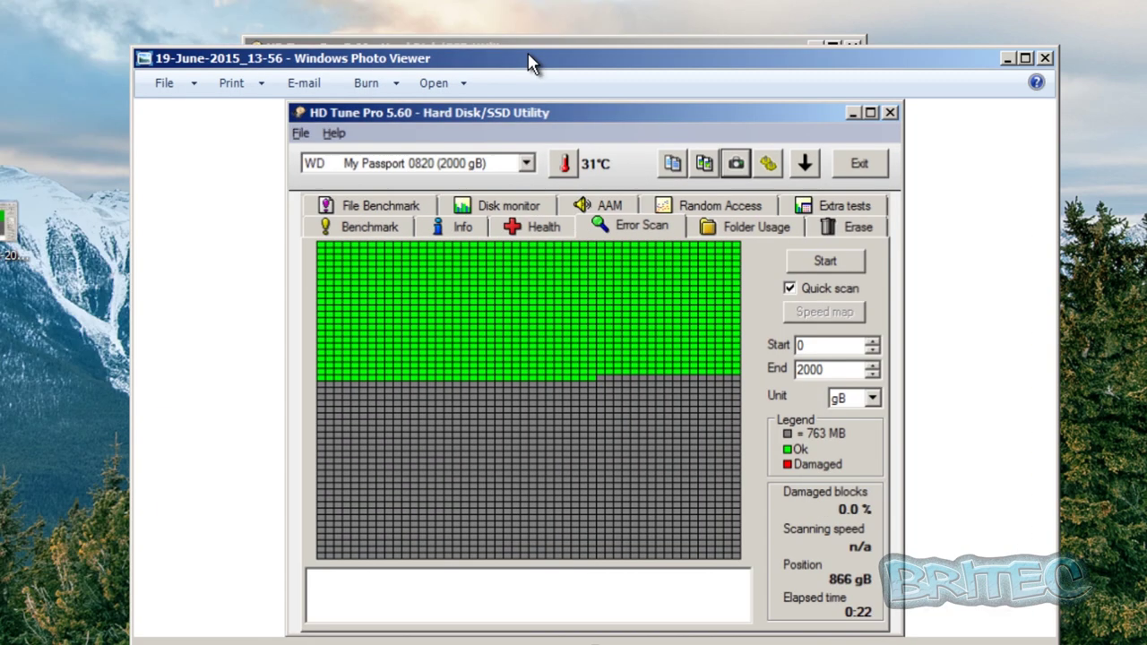
View the 19-June-2015_13-56 screenshot, then return to HD Tune's Folder Usage and Erase pages.
drag(530, 57, 443, 6)
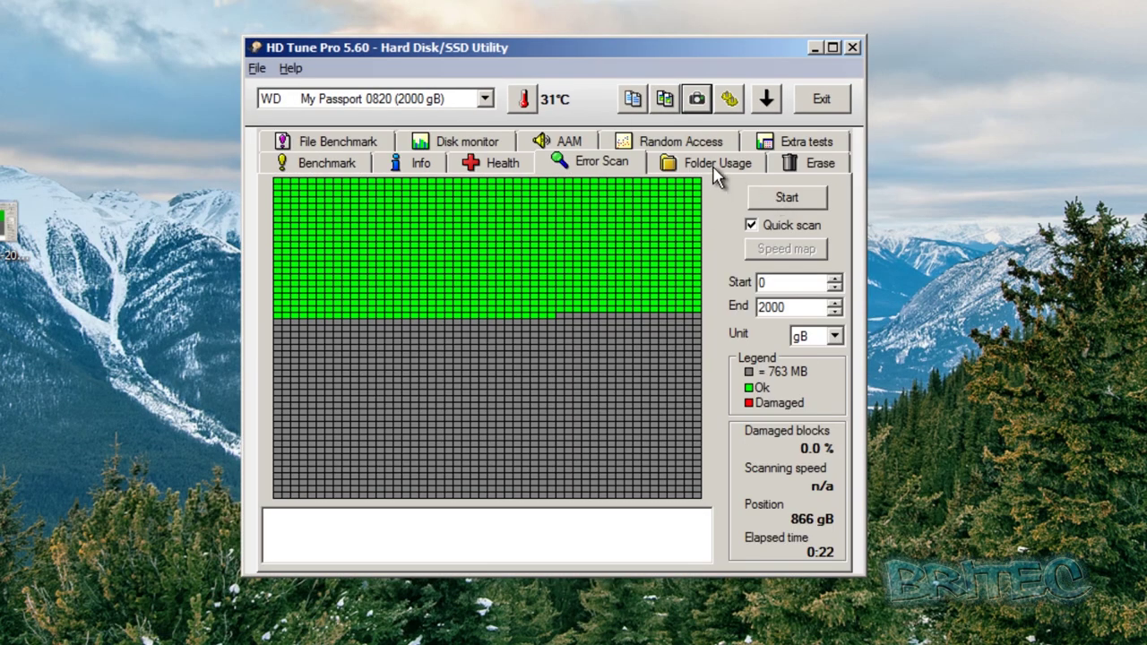
click(722, 167)
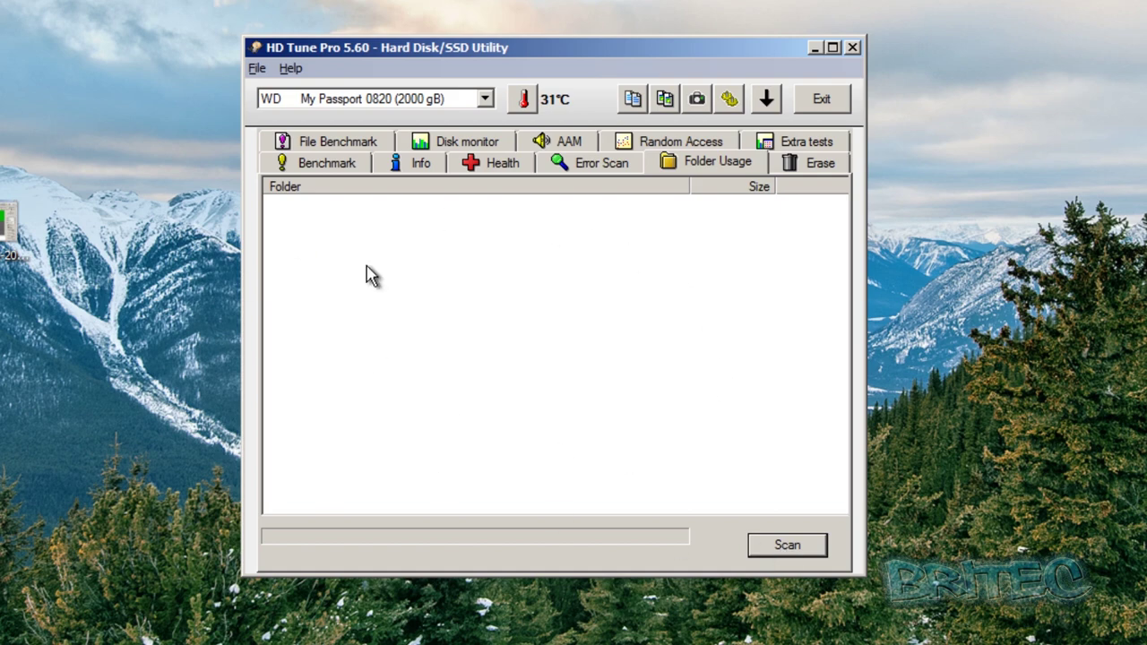
click(798, 168)
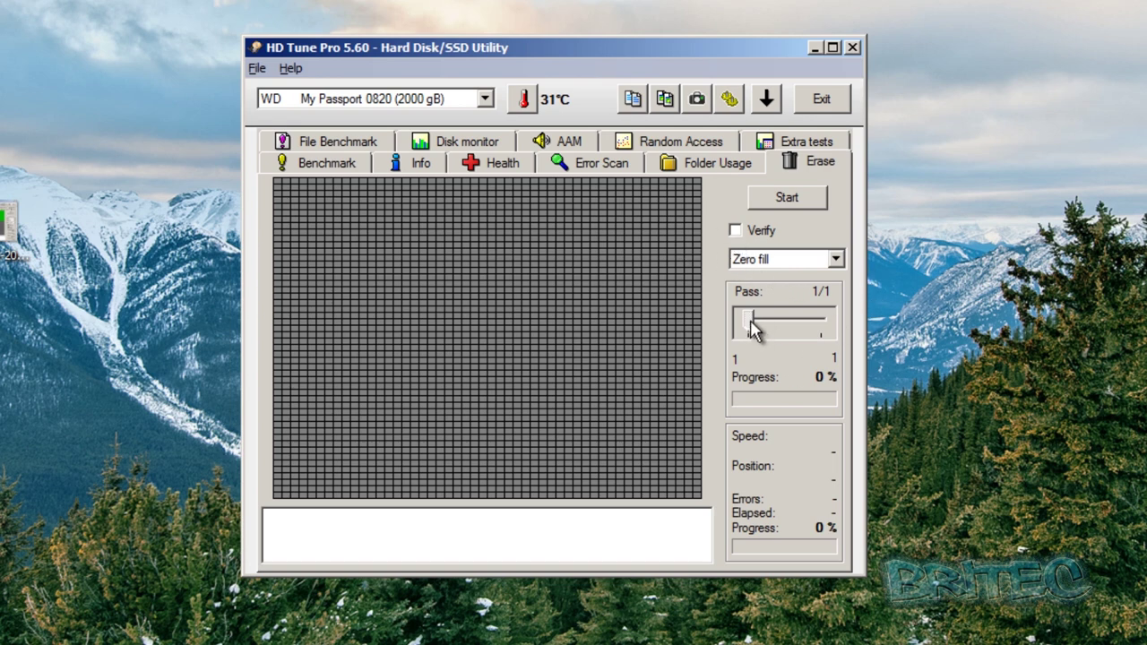
Try erase verification and Gutmann, leaving the erase method at Zero fill without verification.
click(736, 232)
click(736, 231)
click(827, 261)
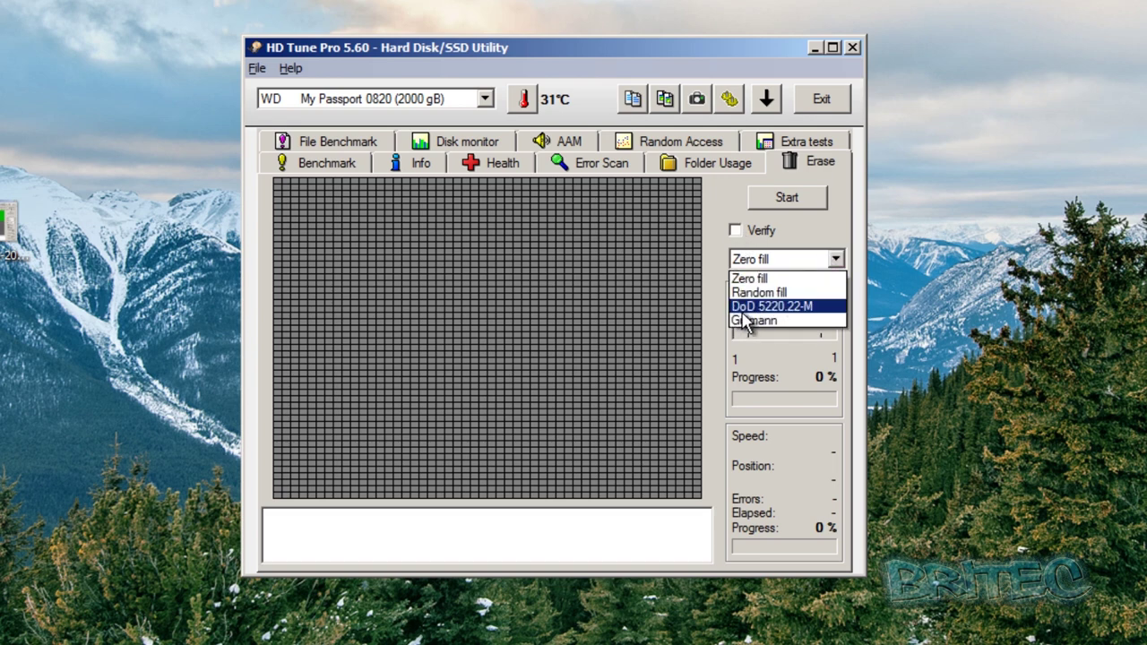
click(742, 279)
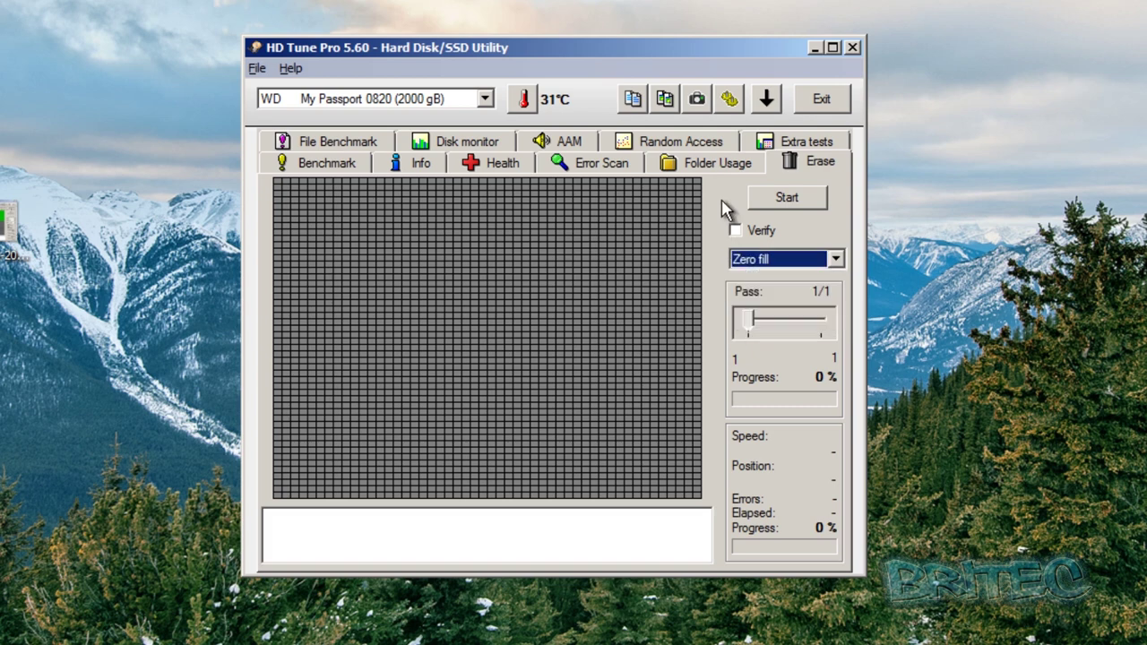
click(785, 260)
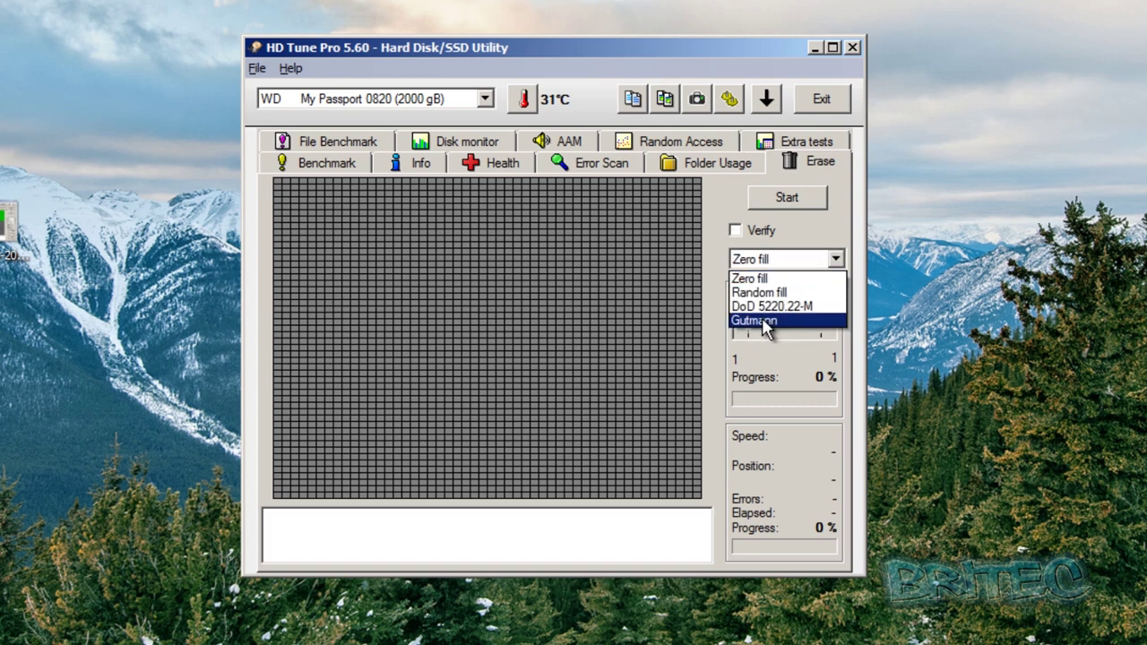
click(765, 323)
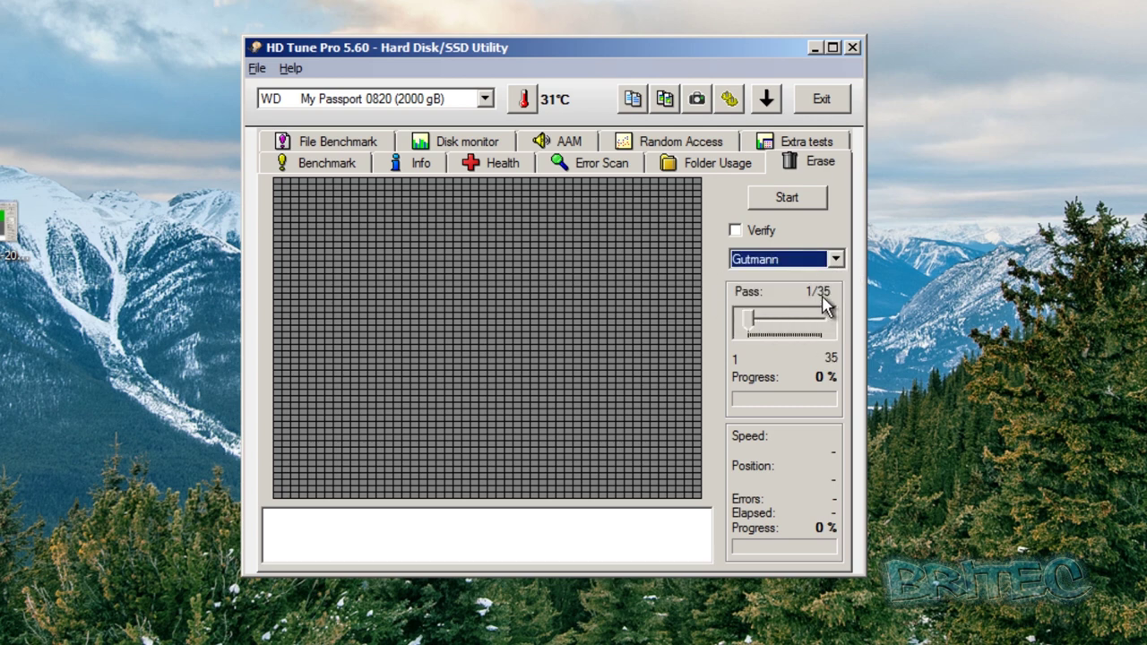
click(835, 260)
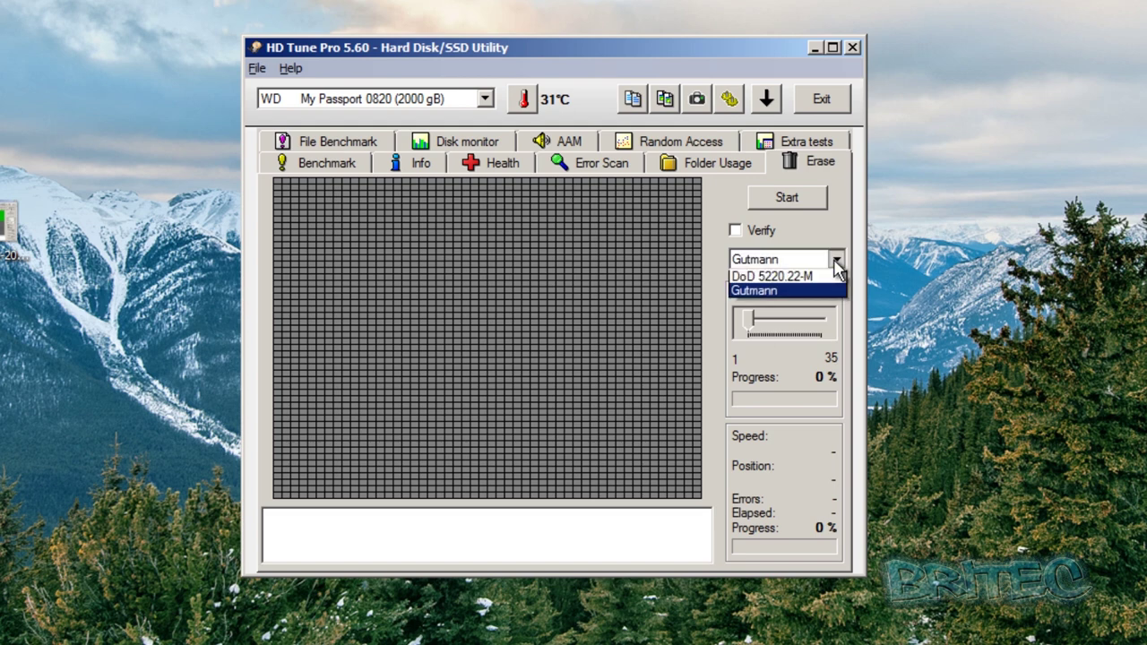
click(795, 280)
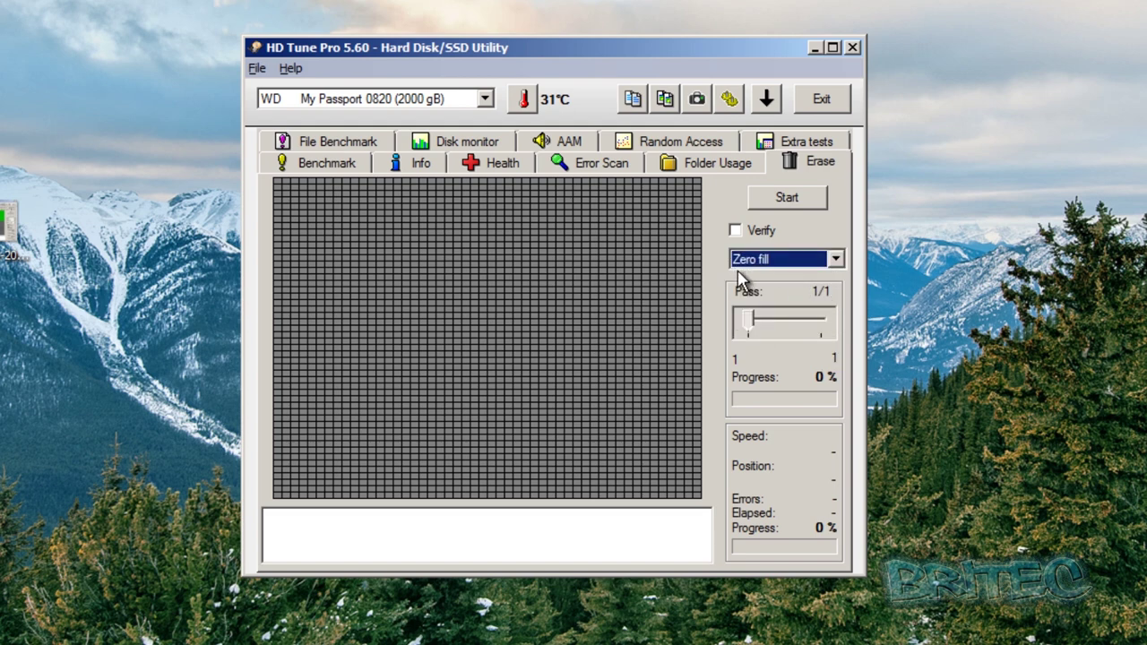
click(813, 237)
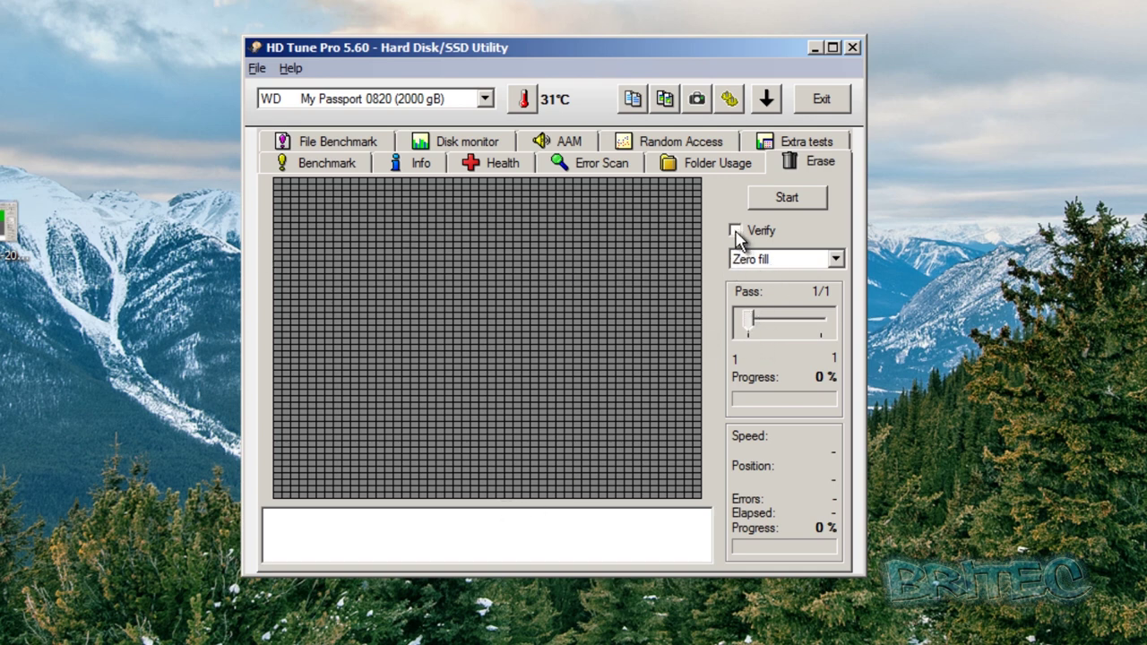
Set the File Benchmark to drive E:, 64 MB block file length, Zero data pattern.
click(309, 141)
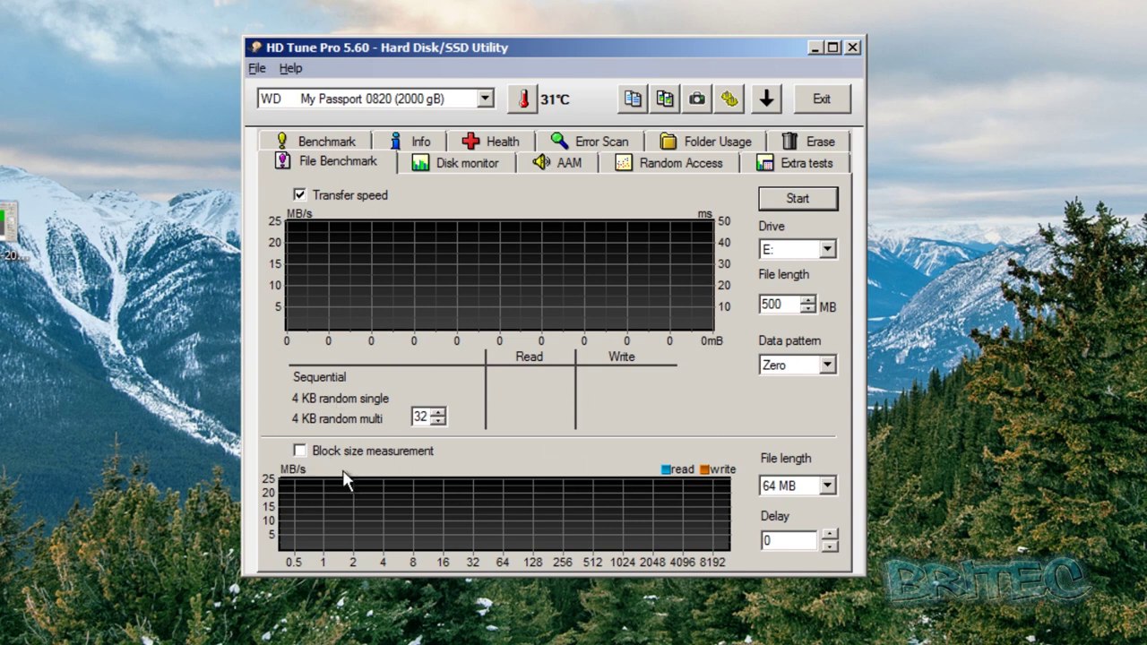
click(827, 485)
click(800, 489)
click(827, 364)
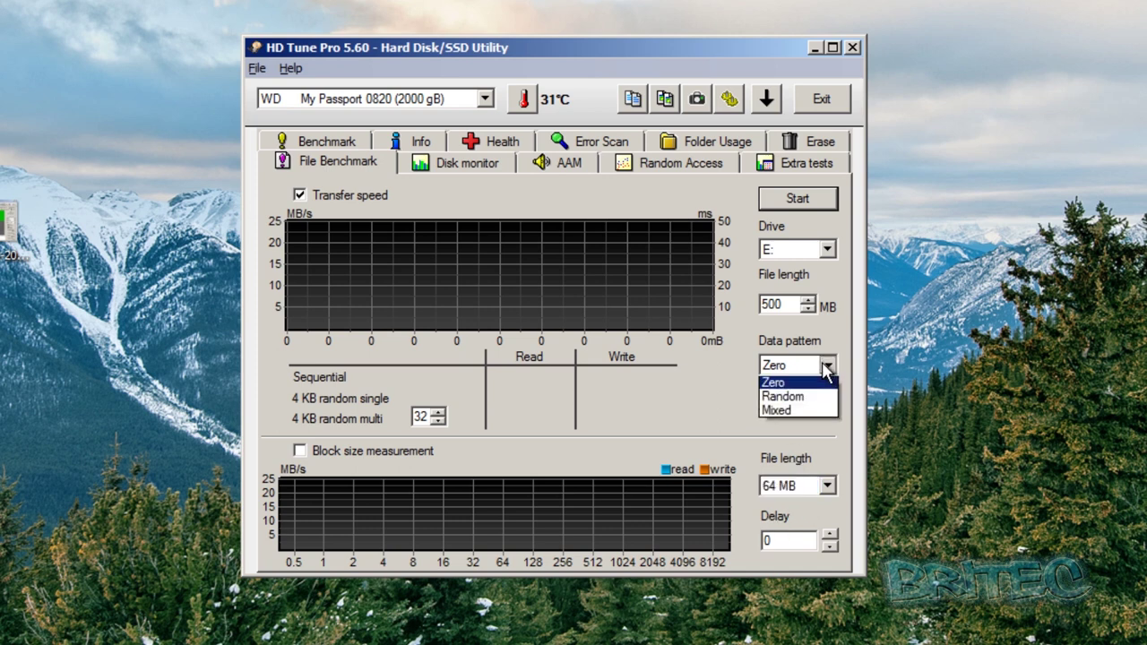
click(825, 366)
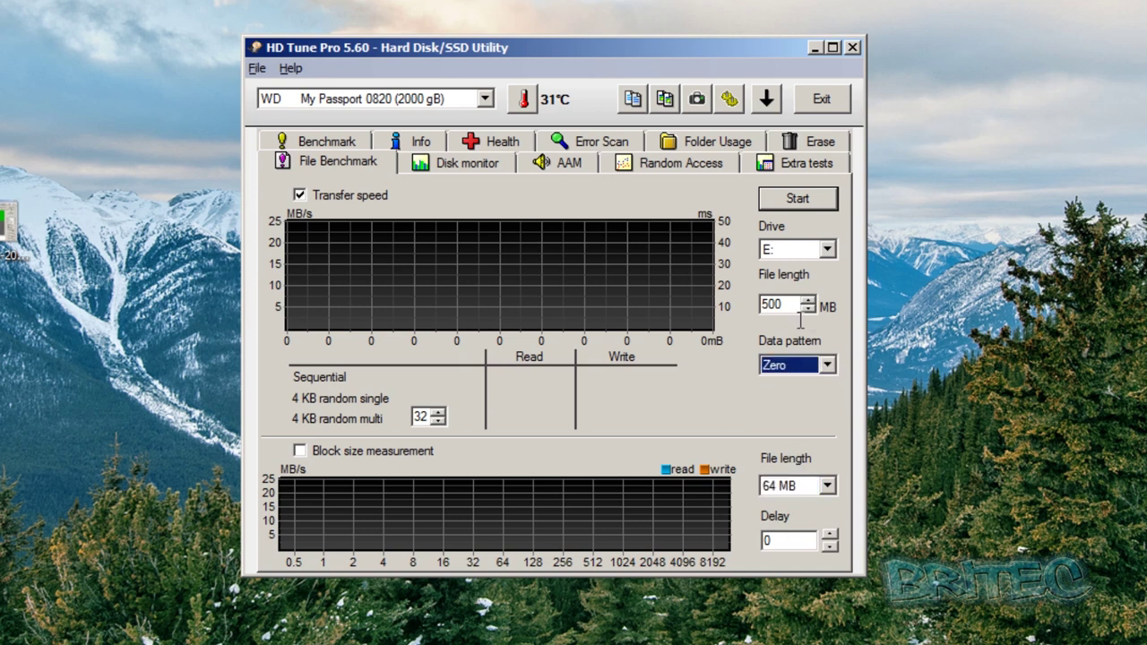
click(827, 249)
click(830, 267)
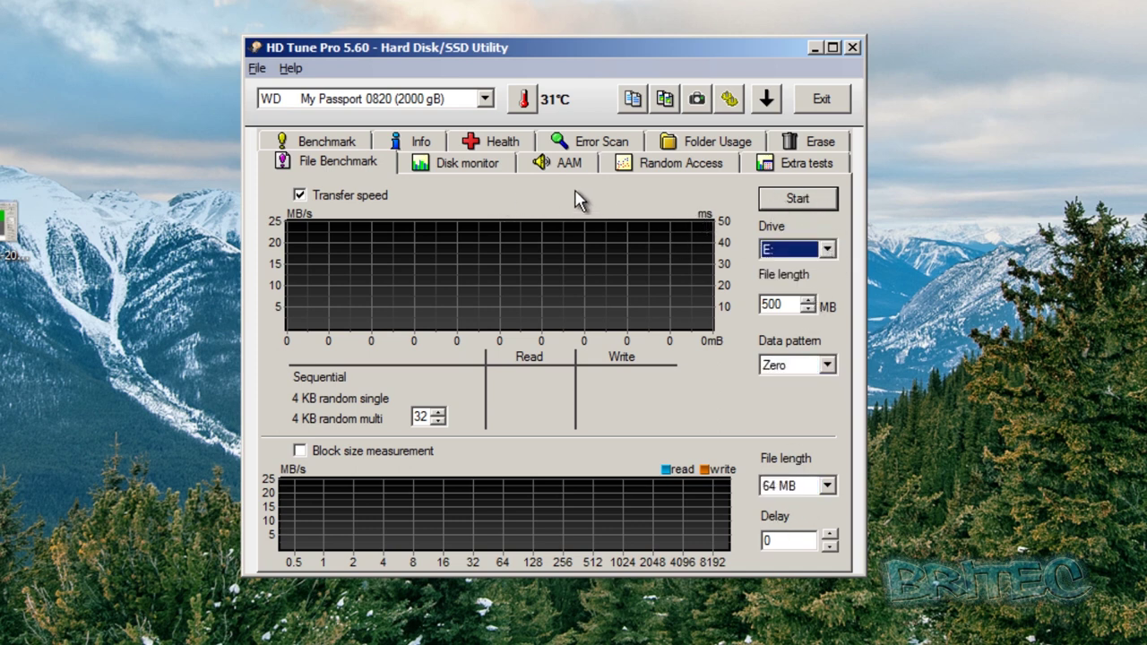
click(449, 170)
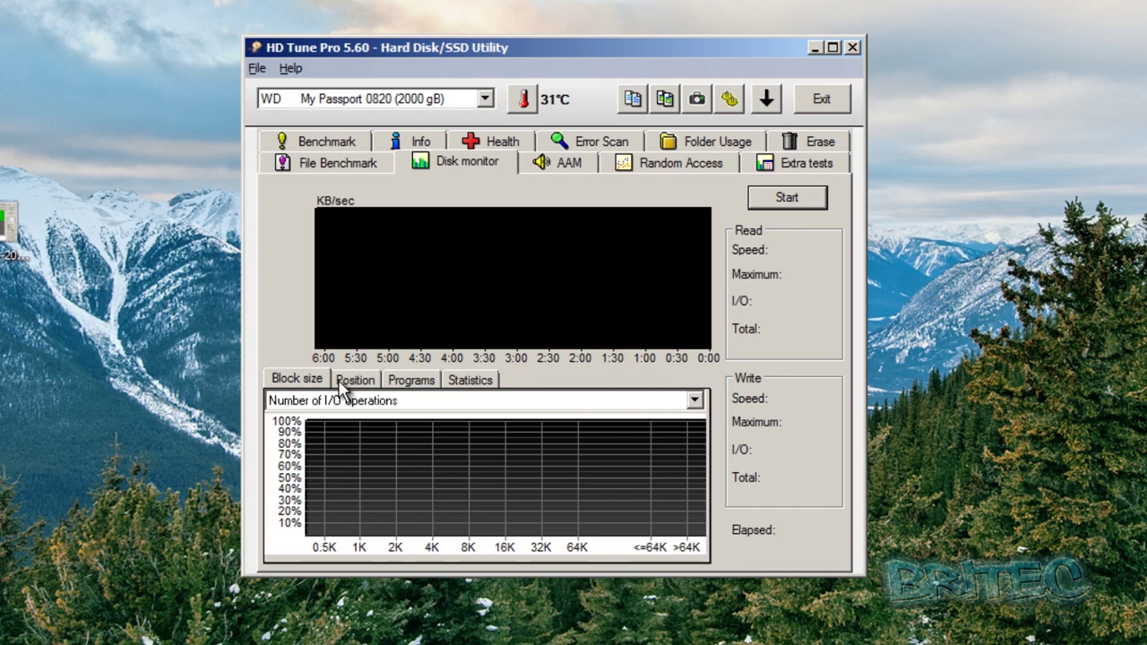
Check Disk monitor's Programs and Statistics views, then monitor disk activity for about 22 seconds.
click(408, 384)
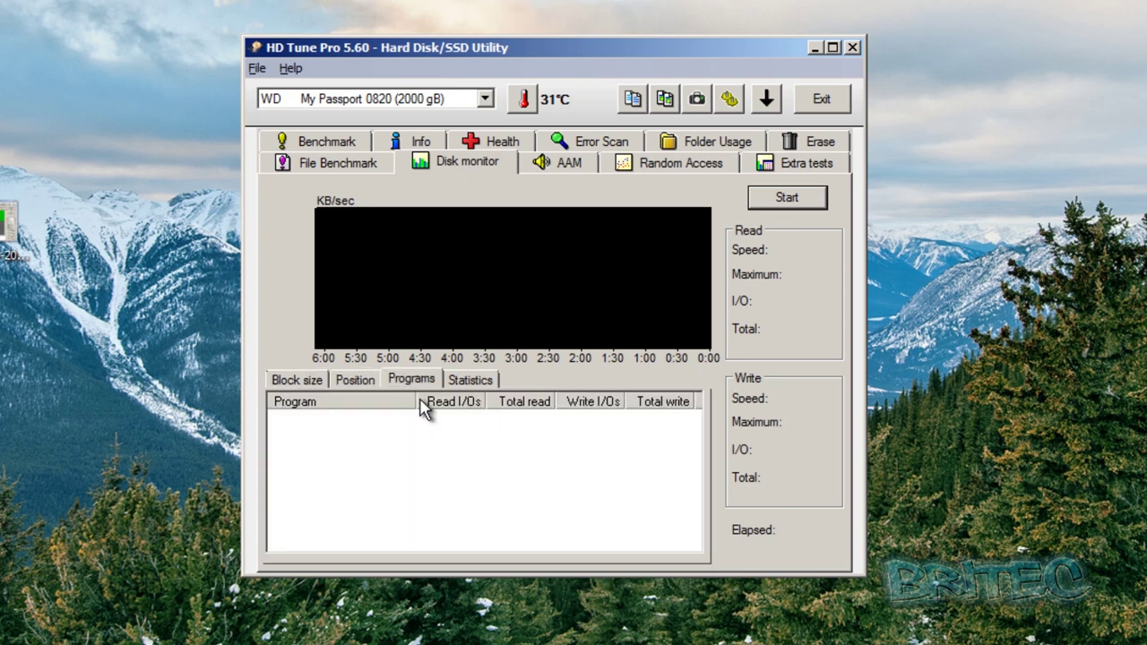
click(471, 383)
click(299, 381)
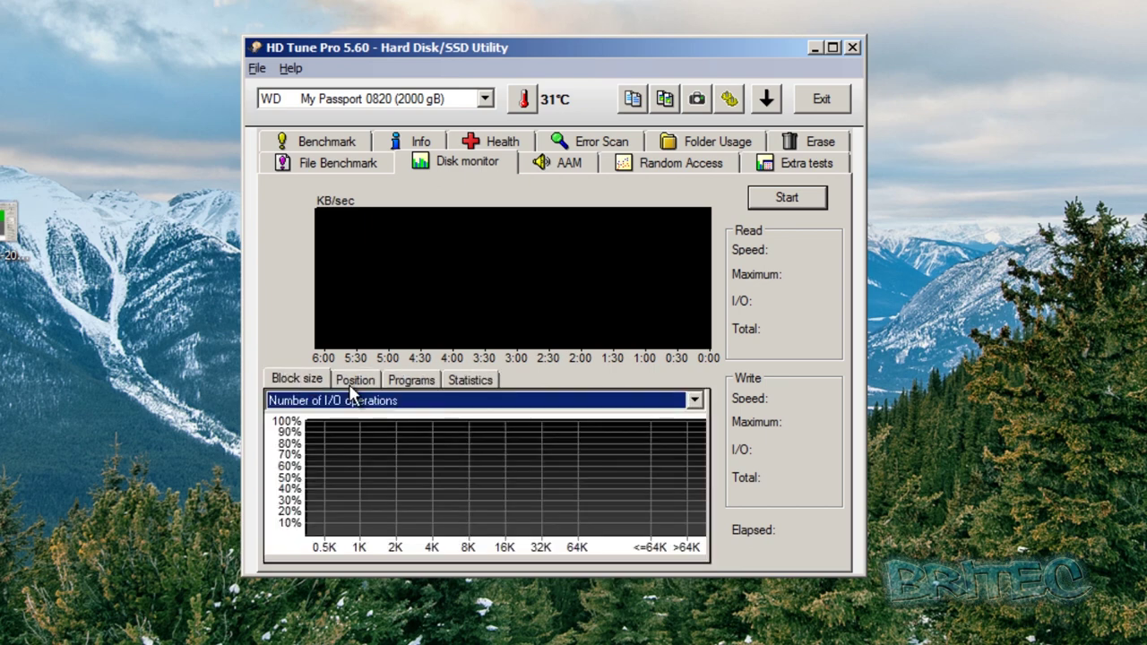
click(787, 199)
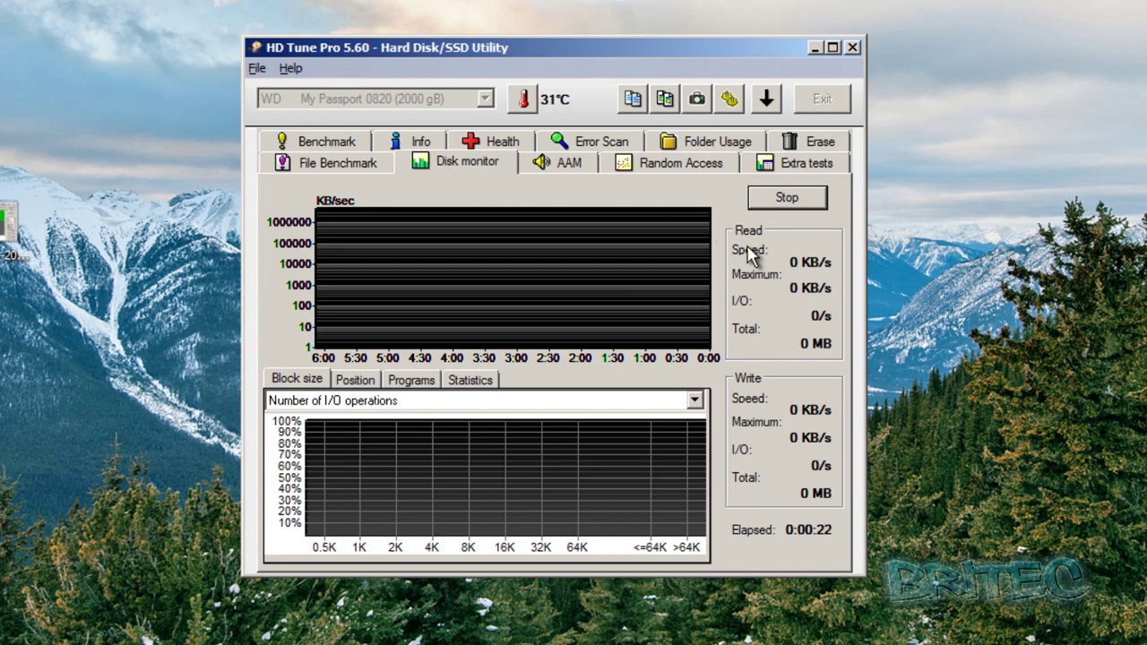
click(781, 201)
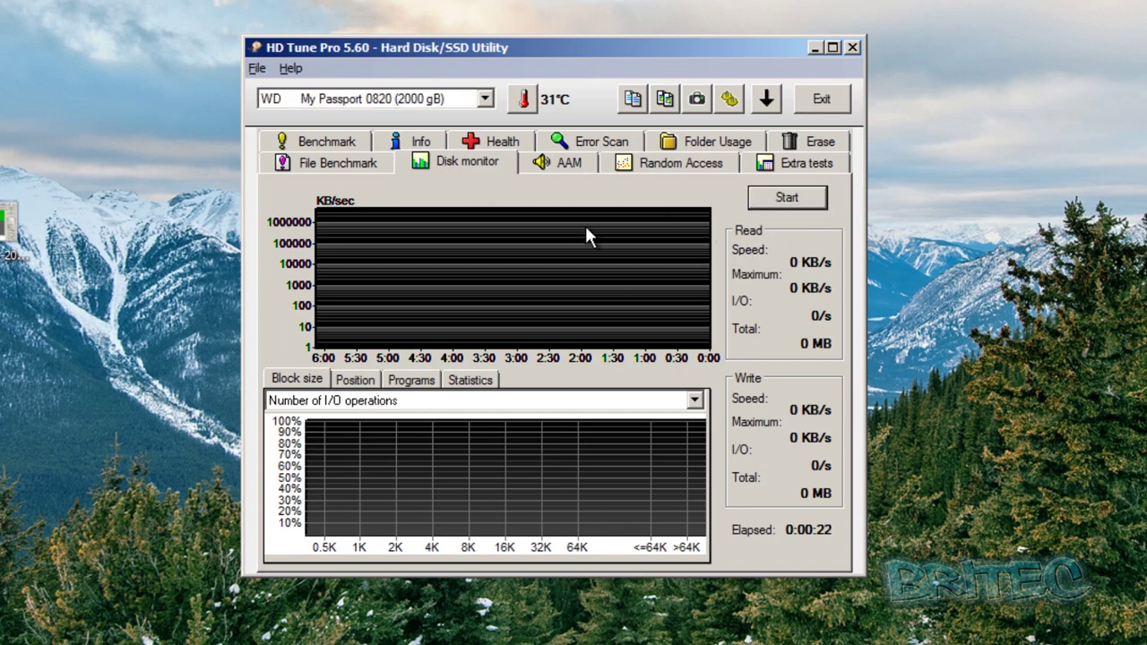
click(567, 162)
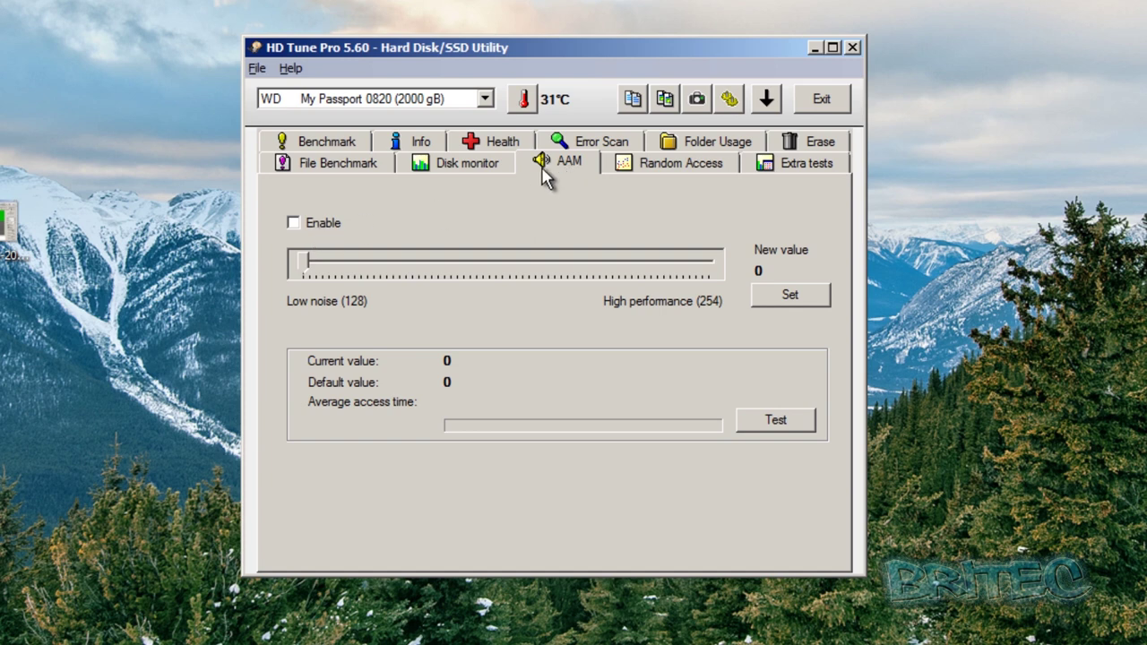
Try acoustic management at level 248, then leave AAM disabled.
click(293, 222)
drag(310, 268, 286, 289)
click(291, 224)
Run a brief random access read test, plotting access times up to about 30 ms.
click(666, 169)
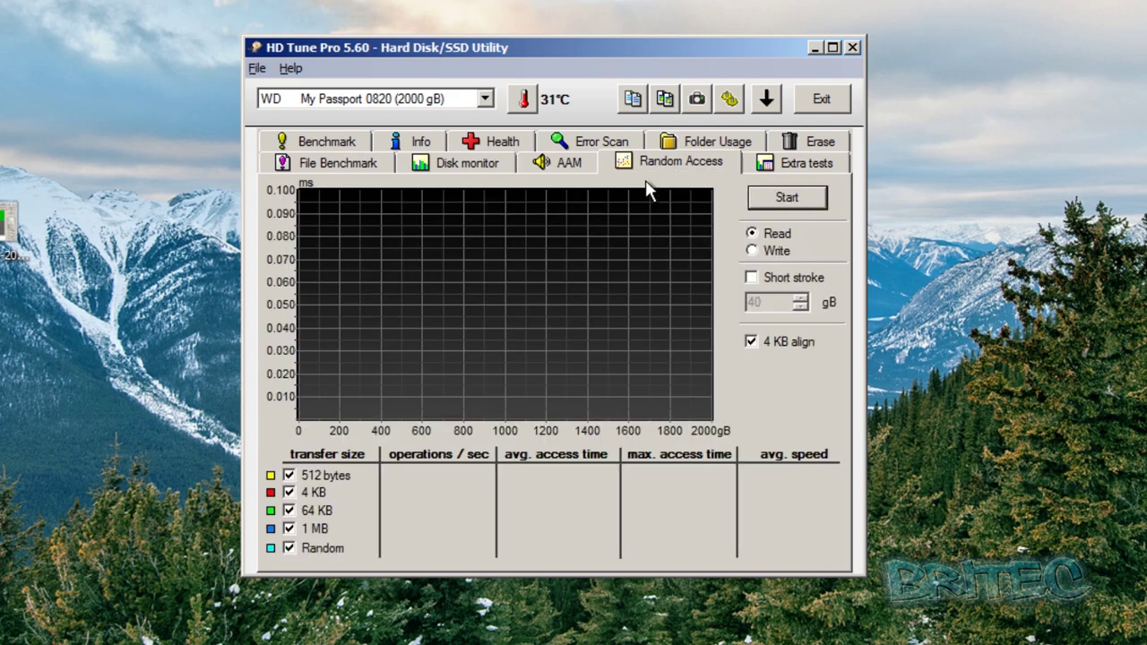
click(775, 198)
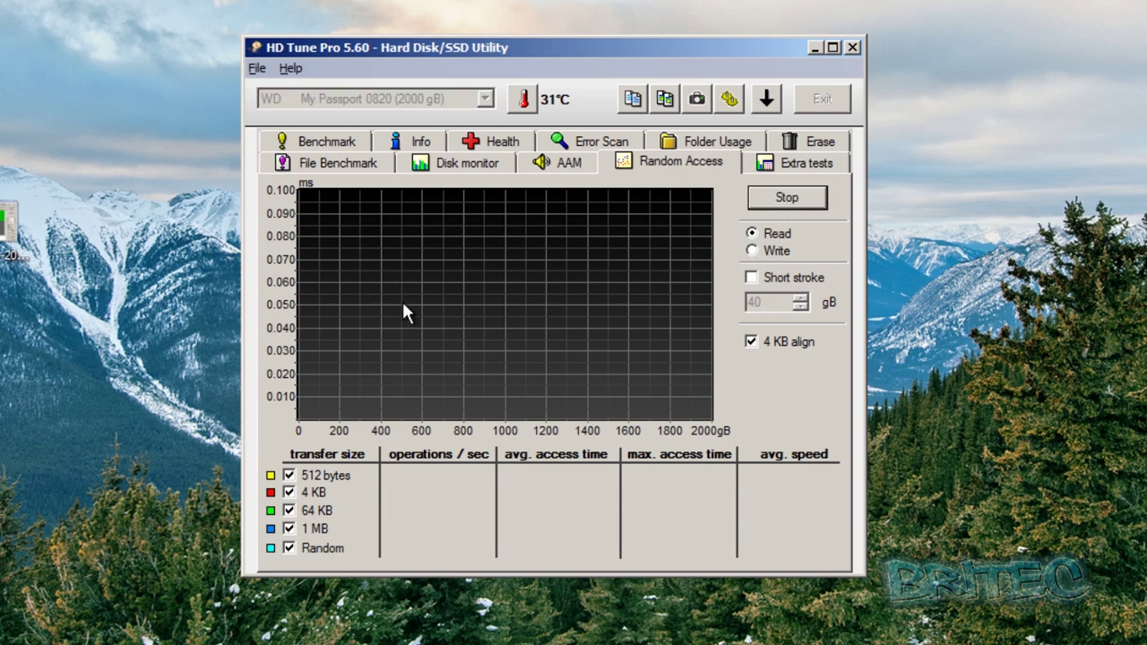
click(787, 197)
click(780, 163)
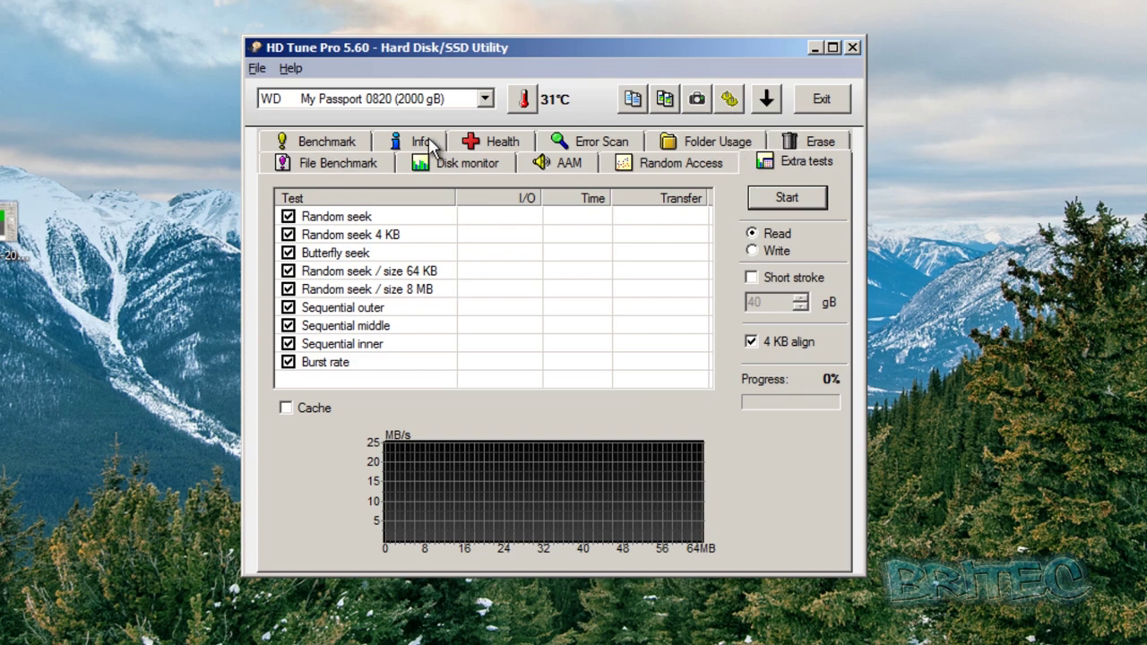
click(592, 141)
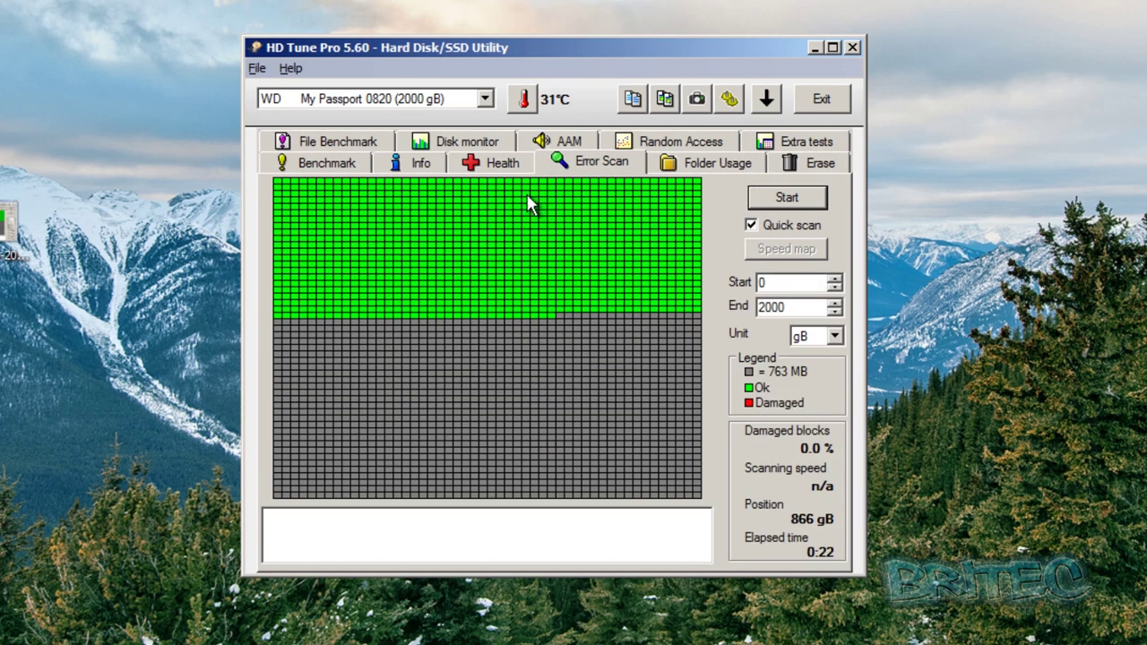
click(489, 146)
click(521, 141)
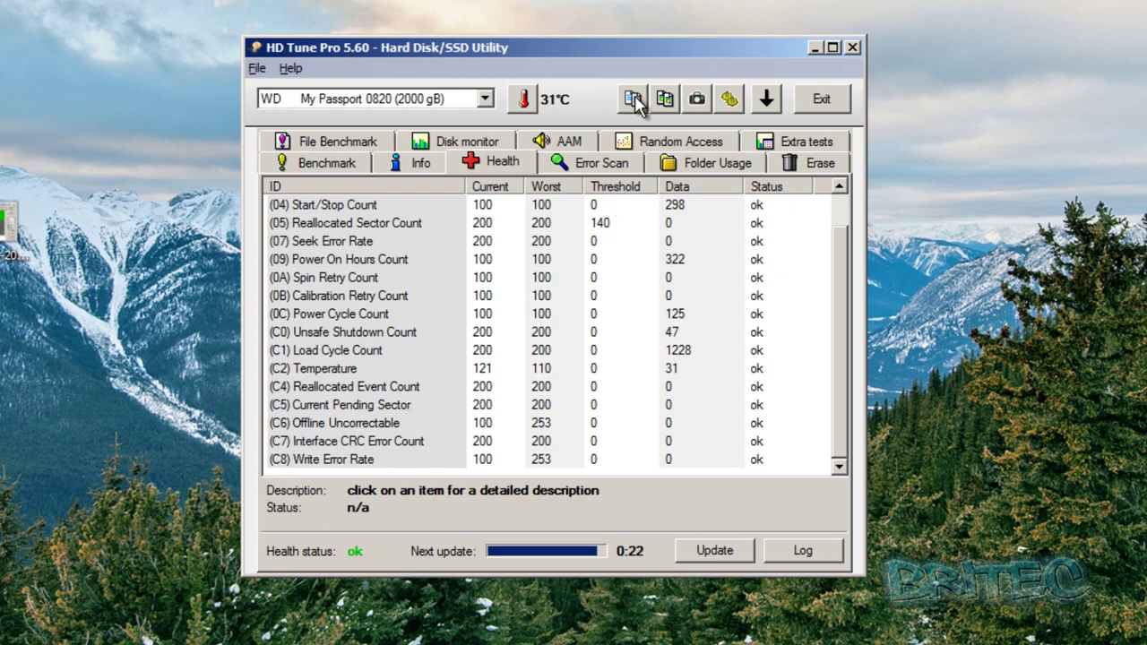
click(798, 142)
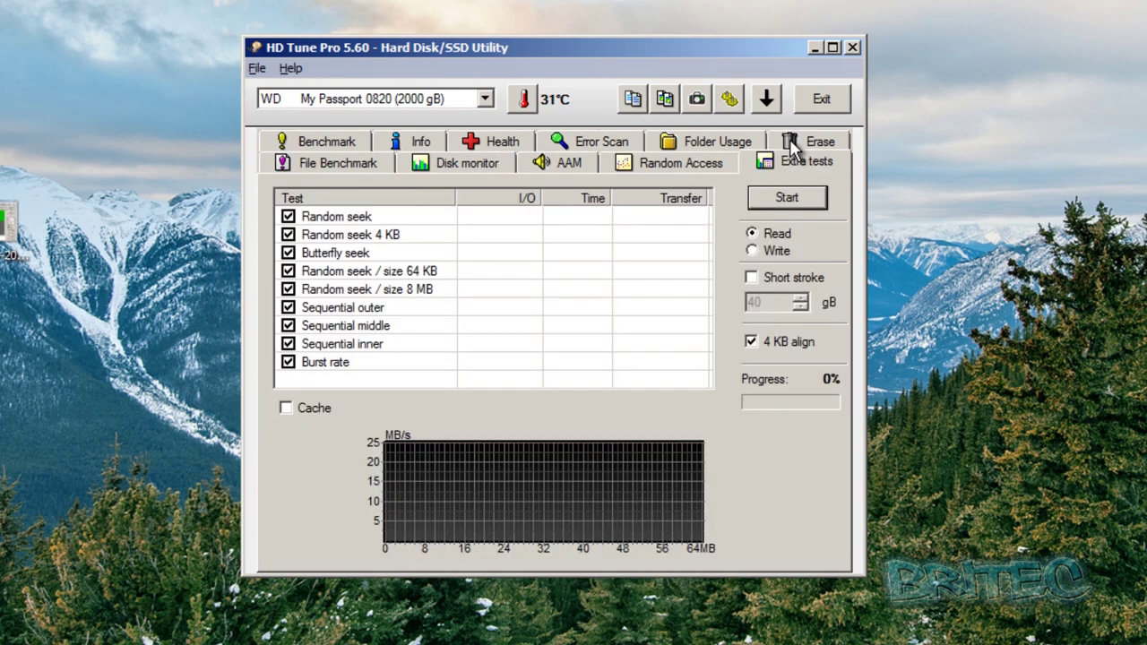
click(524, 98)
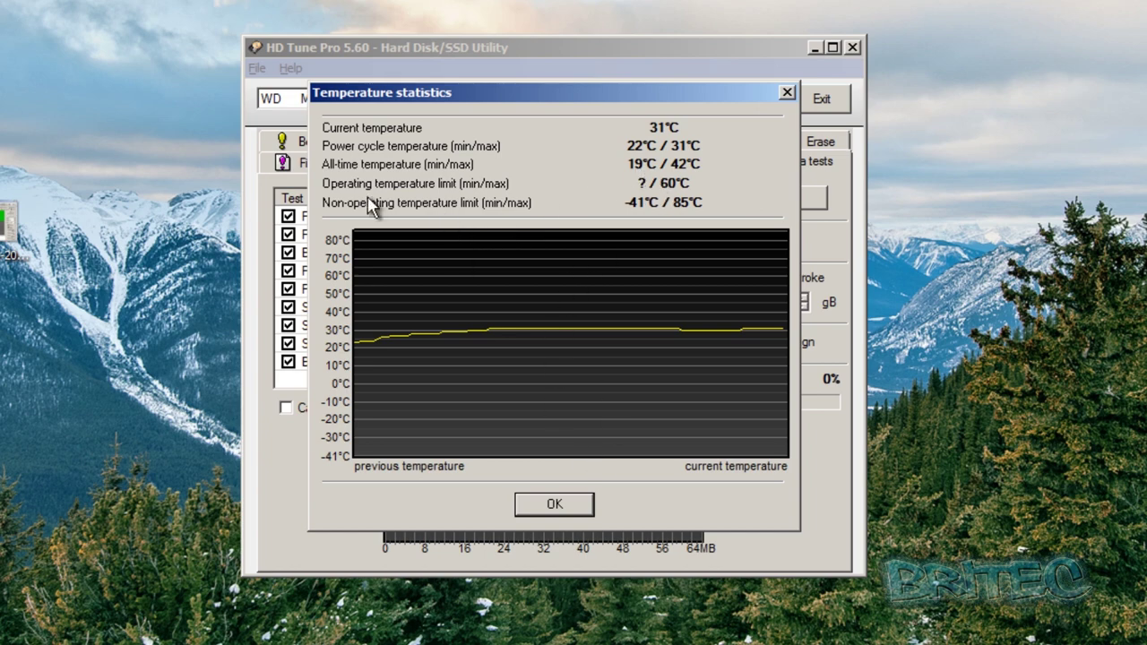
click(566, 507)
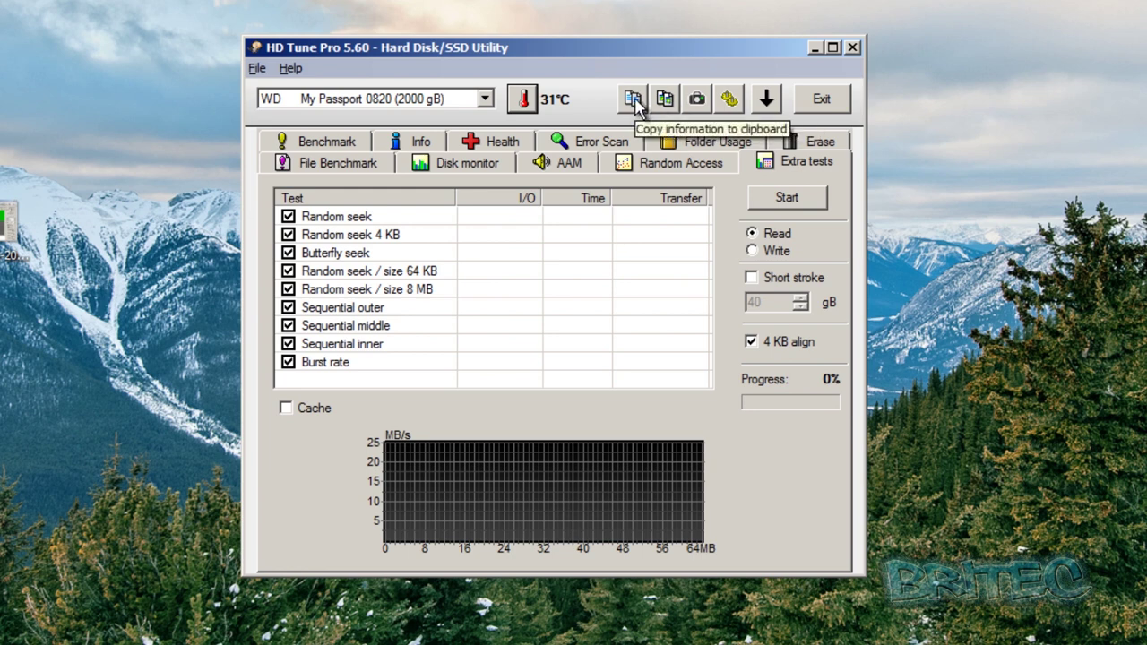
click(731, 101)
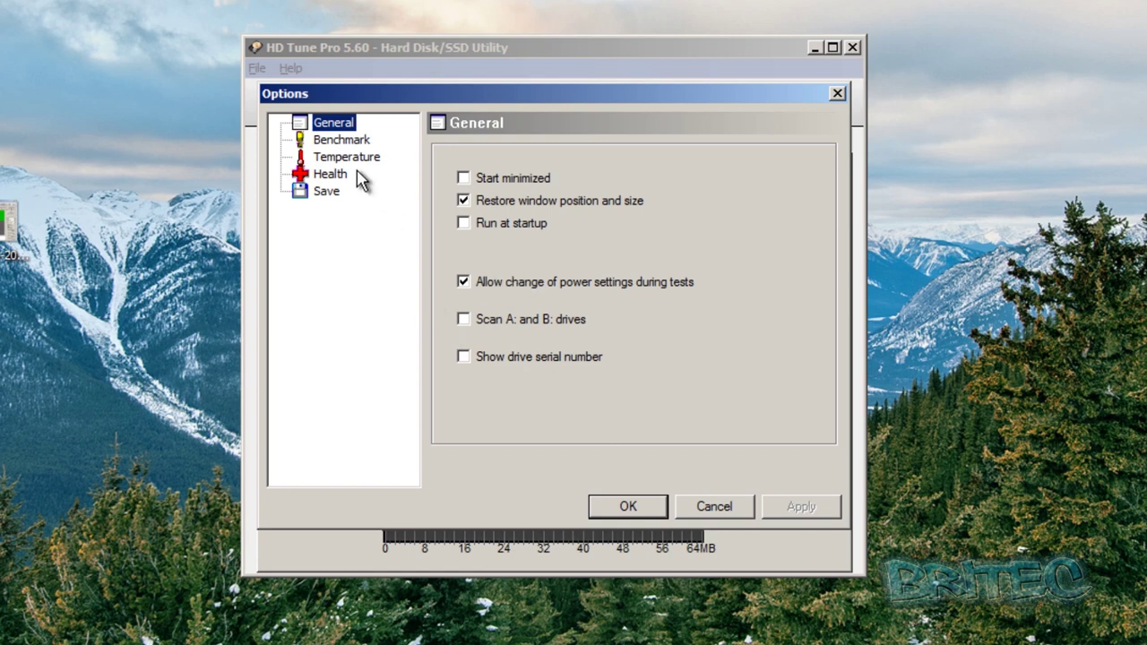
Keep temperature in Celsius and show both Celsius and Fahrenheit on the main screen.
click(338, 140)
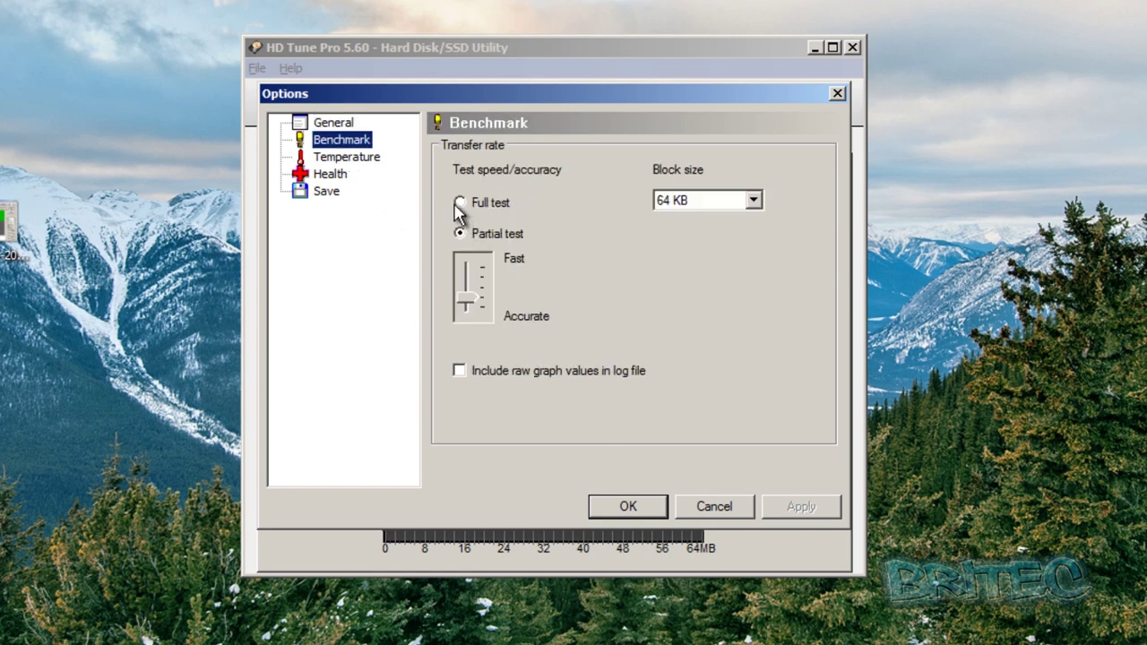
click(344, 159)
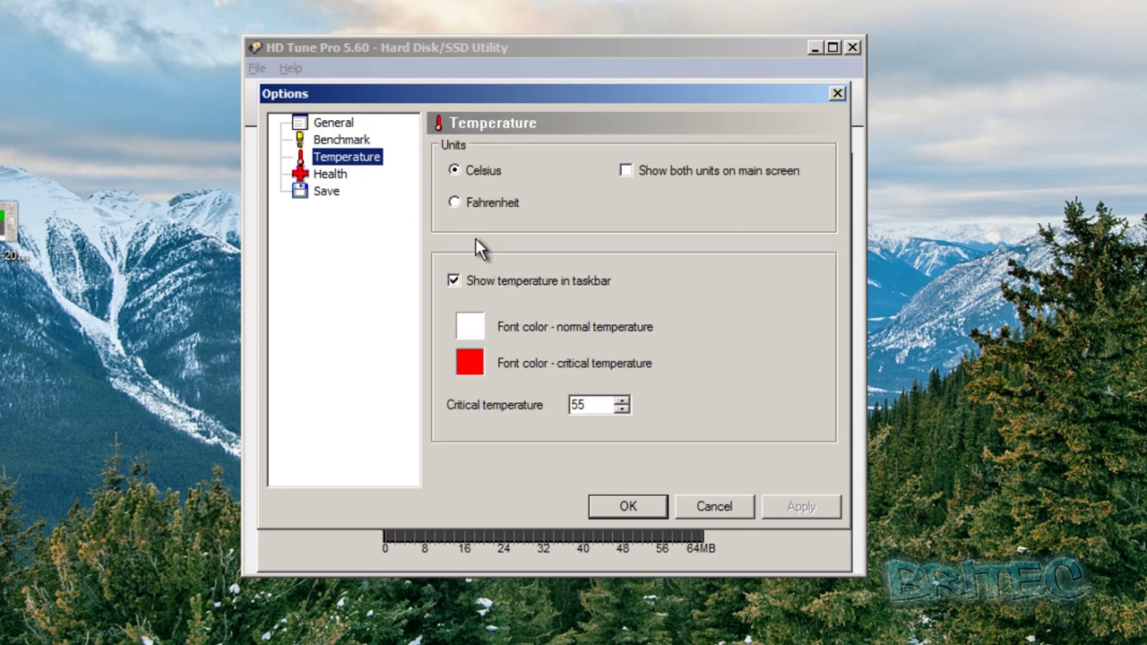
click(455, 203)
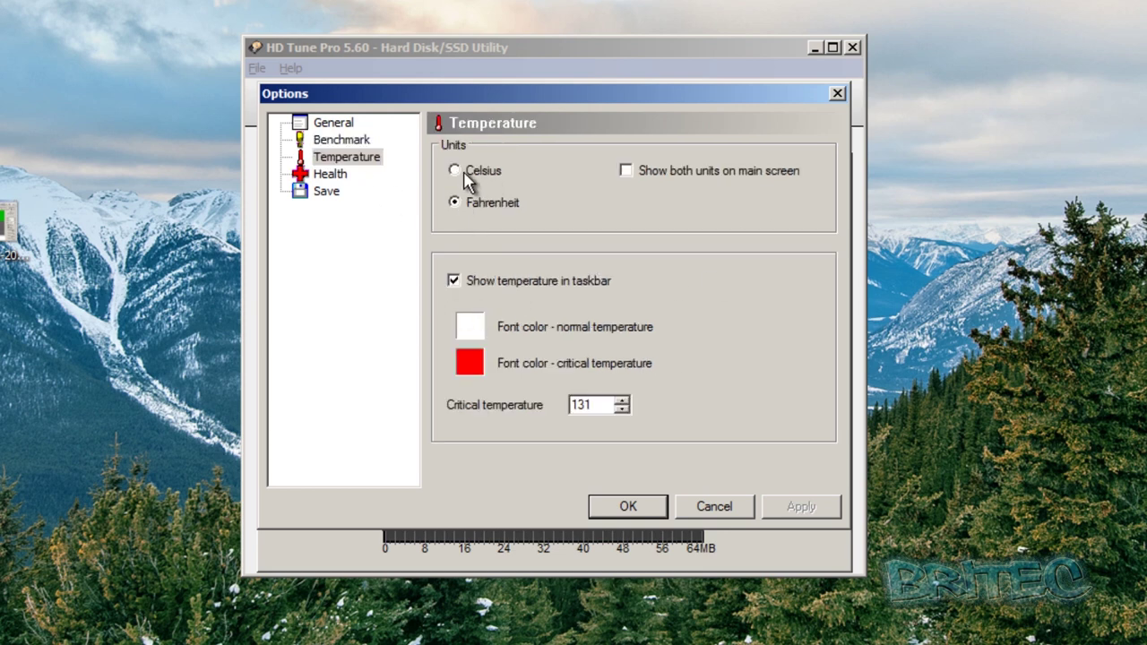
click(455, 171)
click(455, 204)
click(457, 170)
click(628, 176)
Set the health check interval to 3 minutes, review log saving, and apply the options.
click(324, 176)
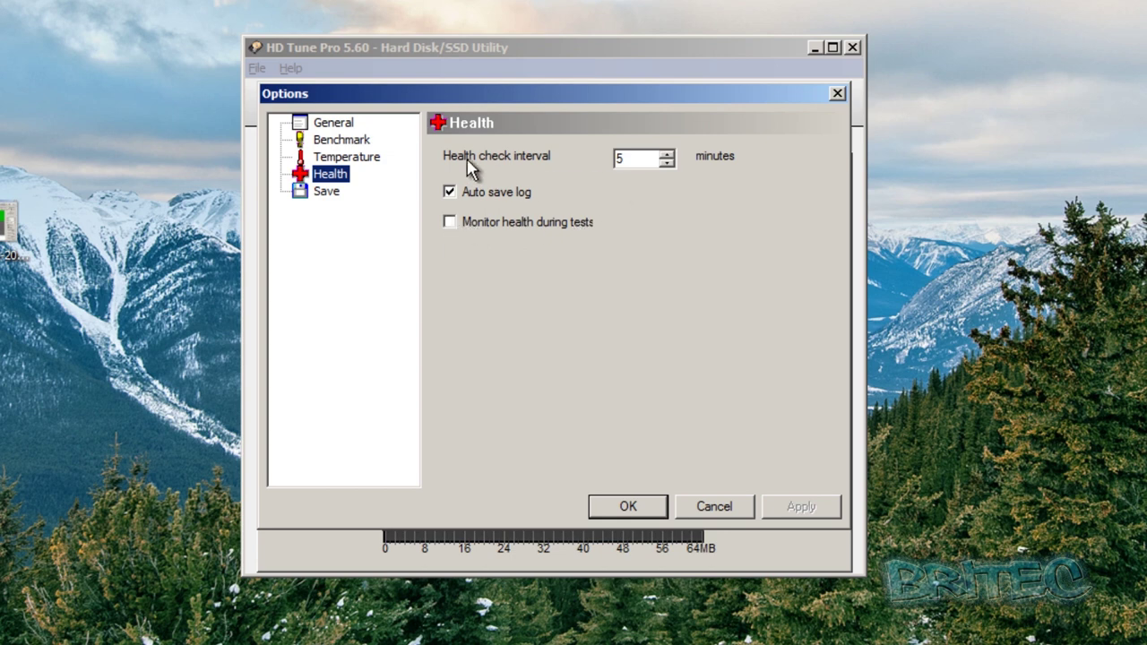
click(668, 156)
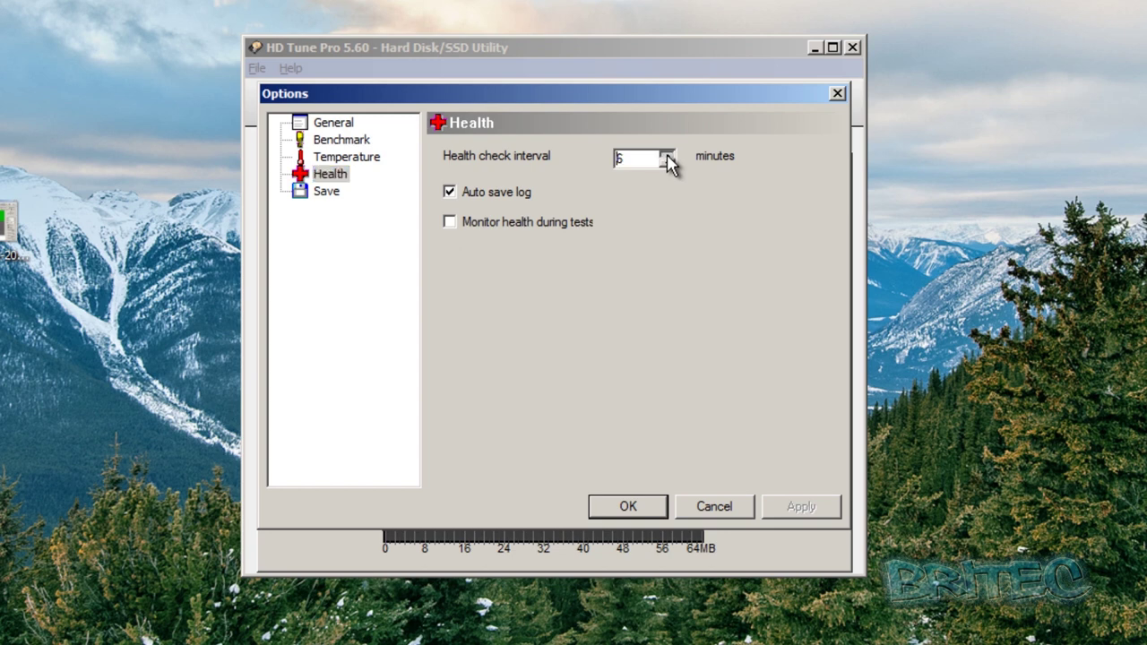
click(667, 164)
click(667, 162)
click(667, 162)
click(667, 162)
click(667, 162)
click(325, 192)
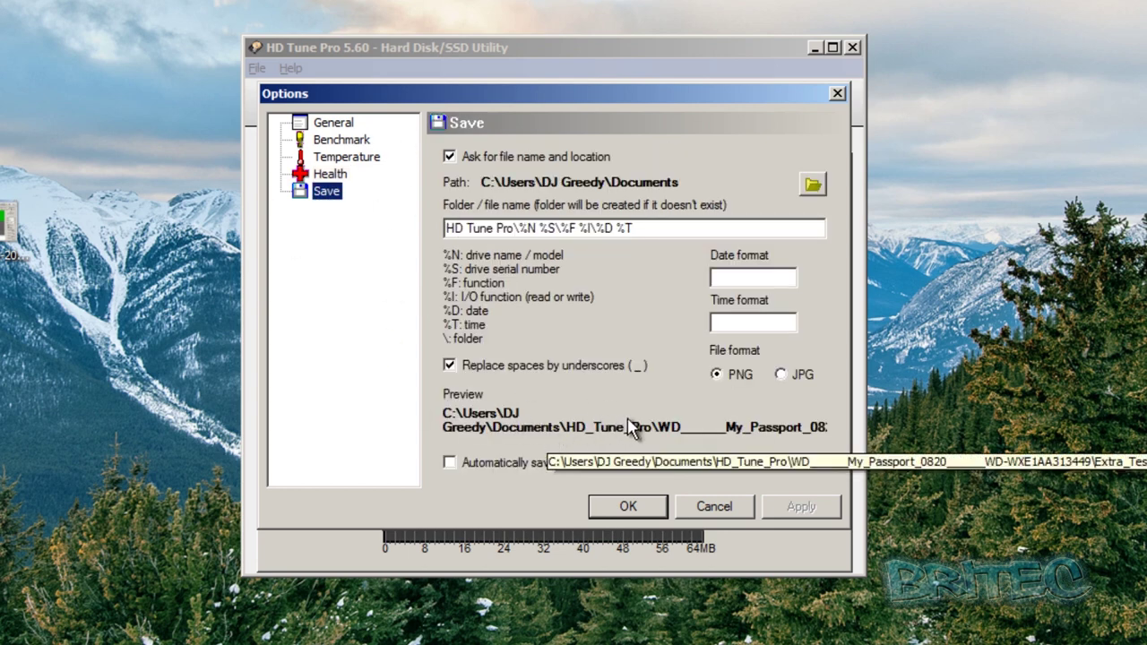
click(335, 125)
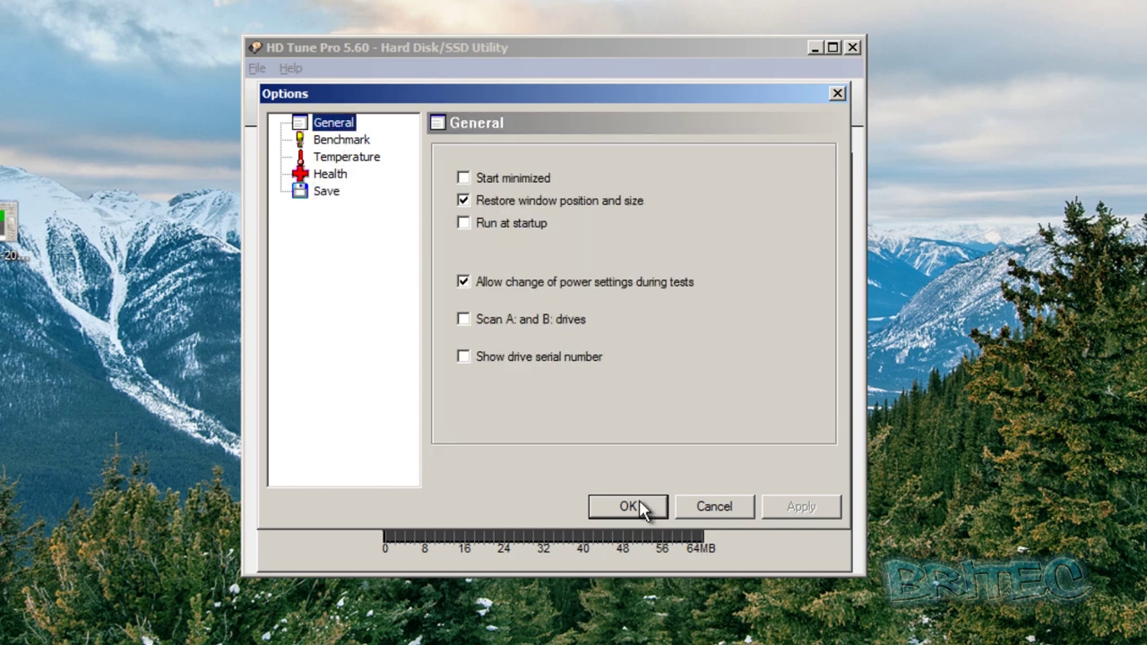
click(632, 507)
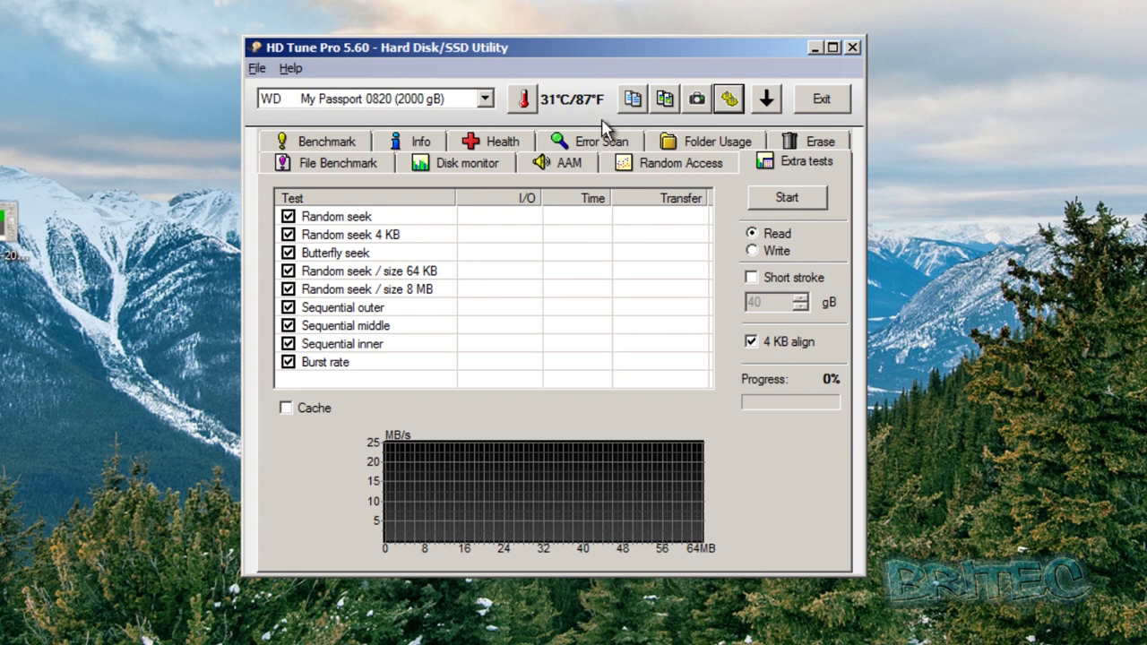
Look through the File and Help menus, then return to the Error Scan page.
click(256, 69)
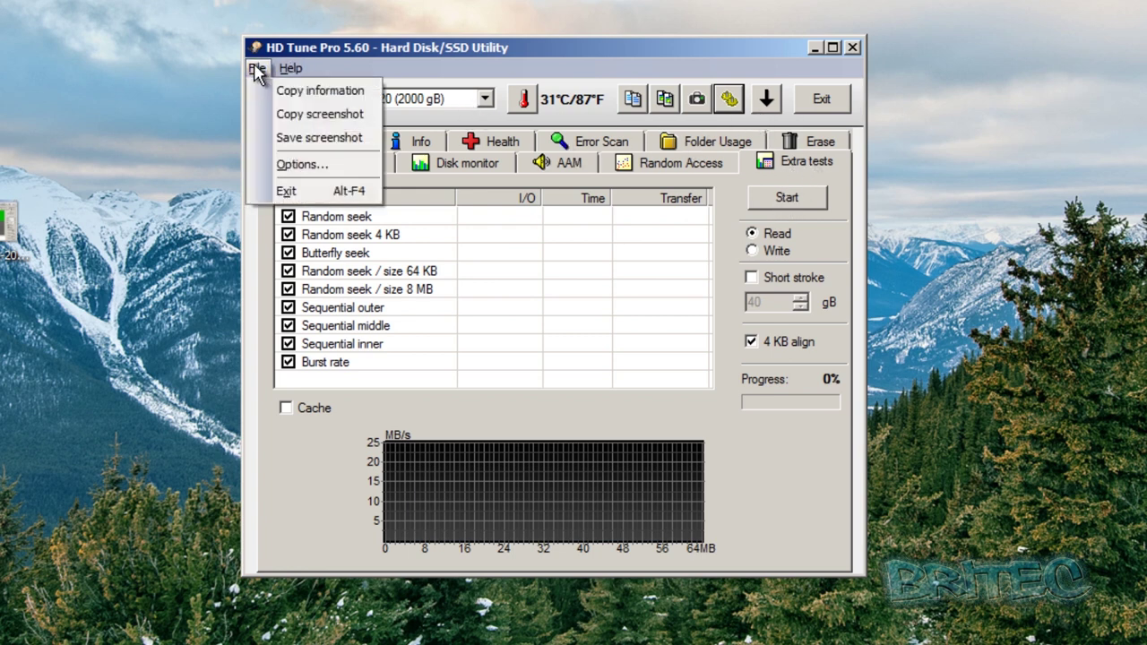
mouse_move(282, 69)
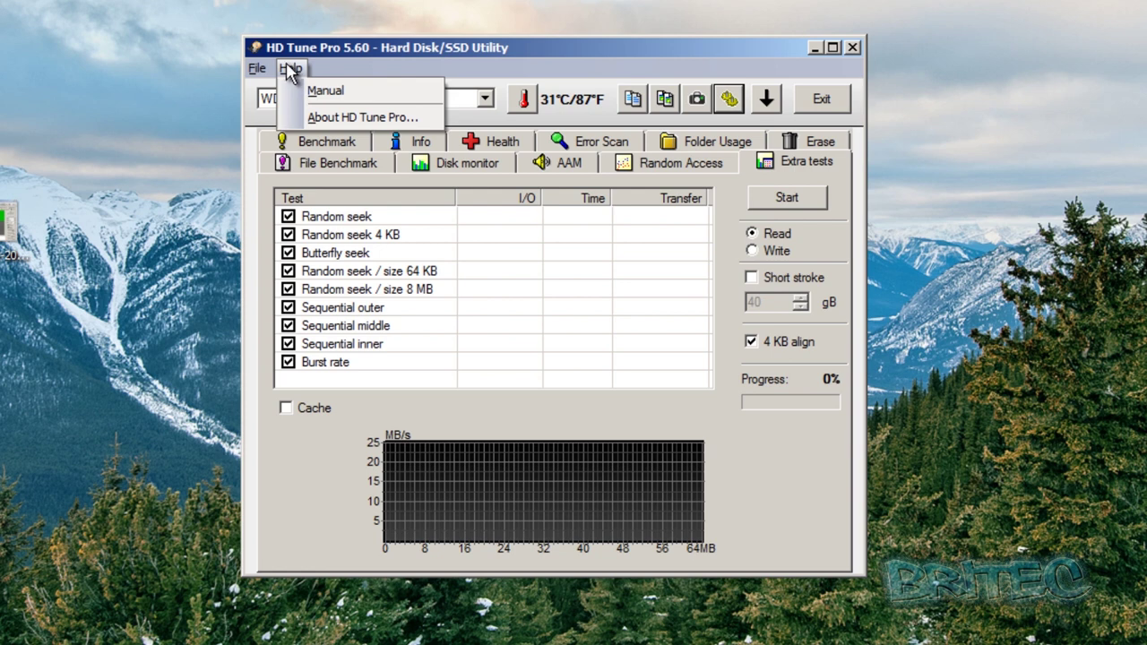
click(594, 64)
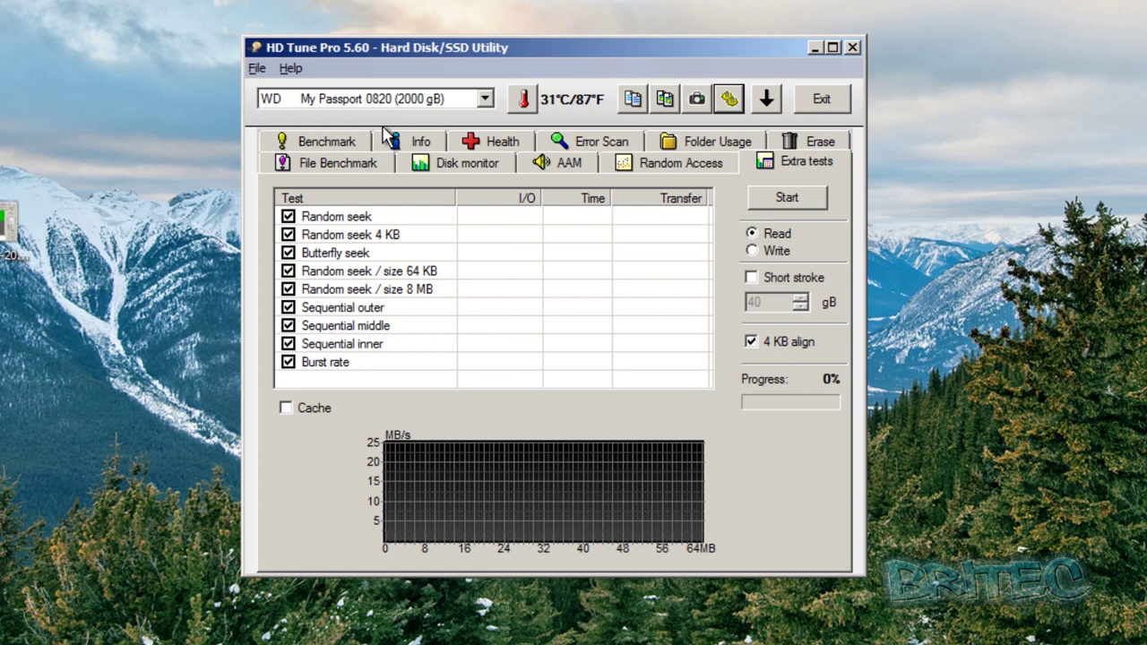
click(596, 143)
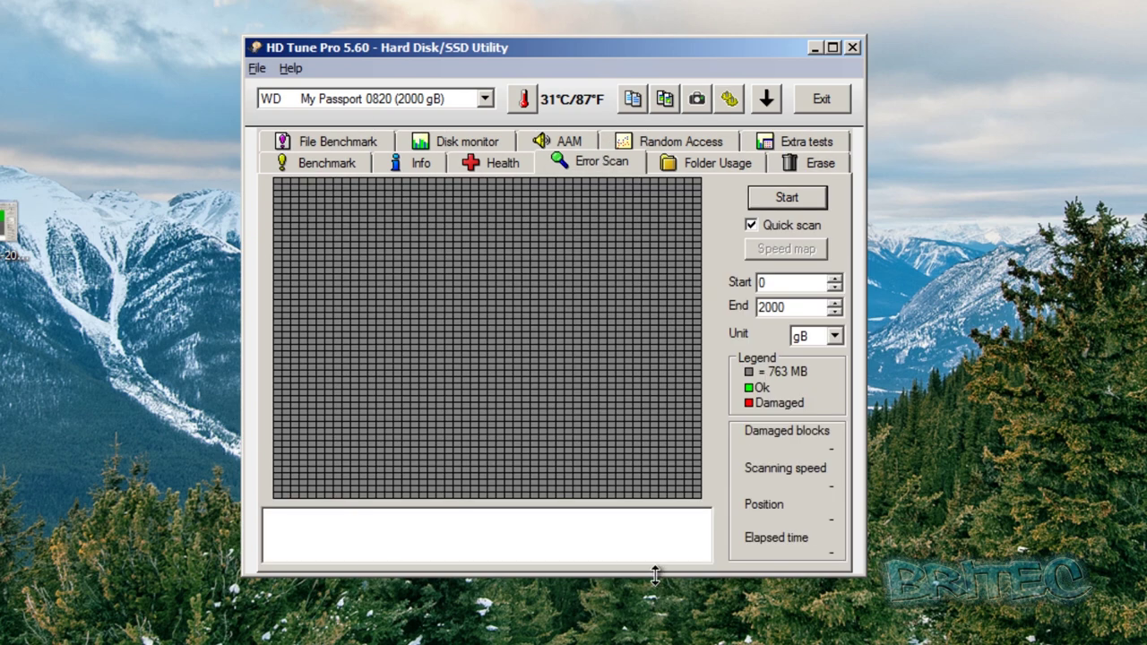
Run a quick error scan, stop it at 280 gB with 0.0% damaged, and close HD Tune Pro.
click(793, 194)
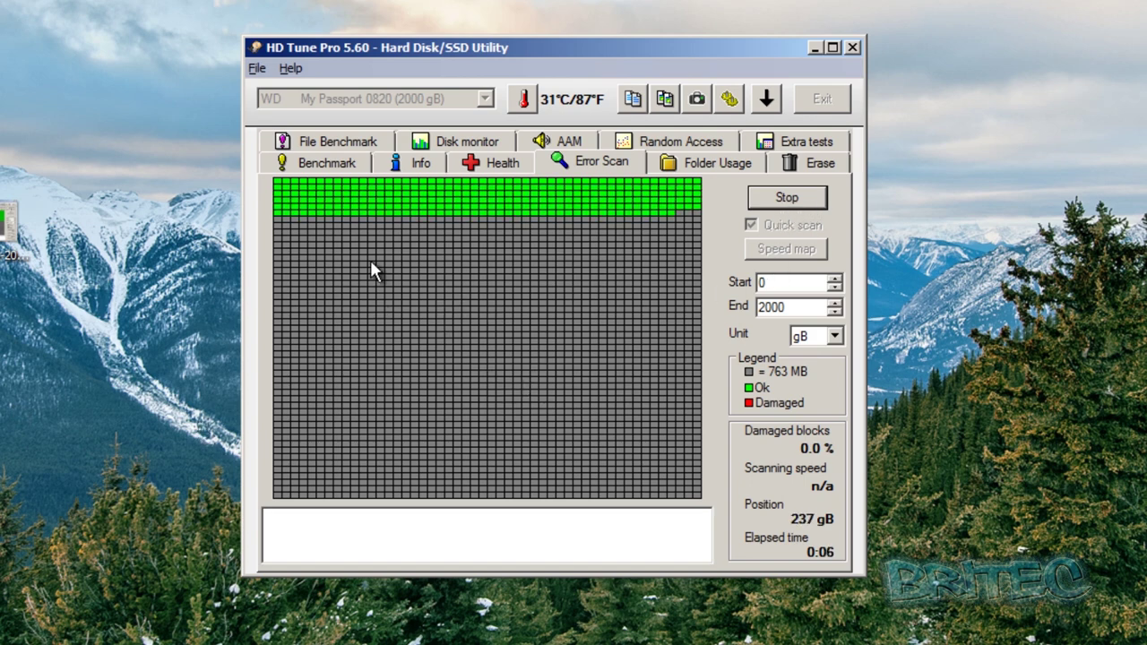
click(771, 197)
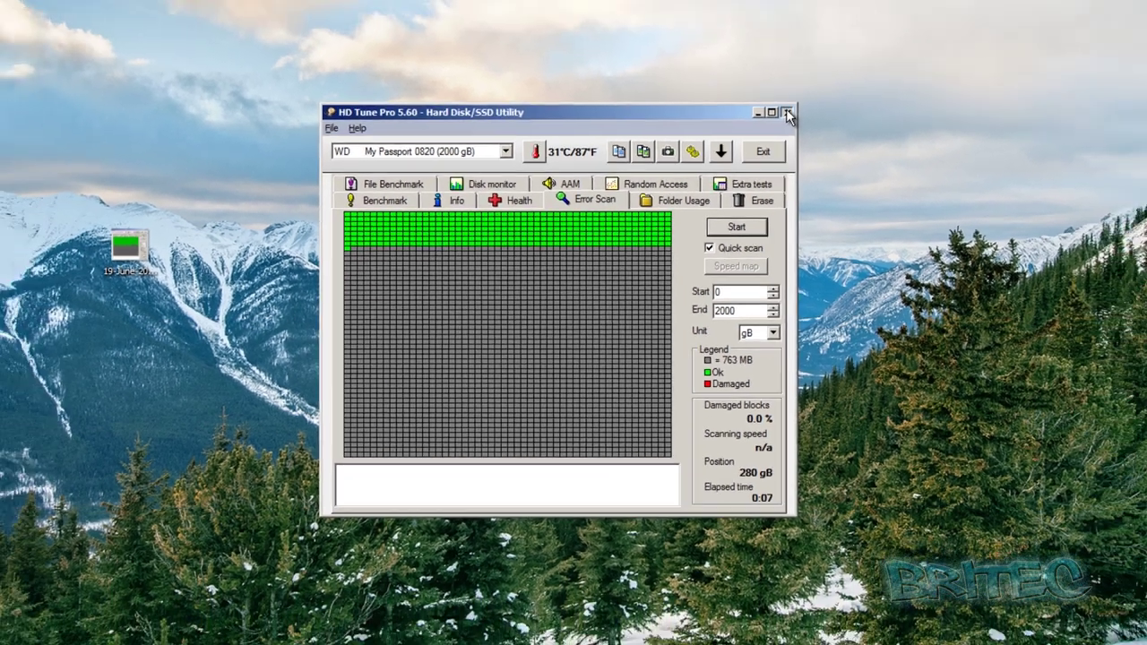
click(787, 113)
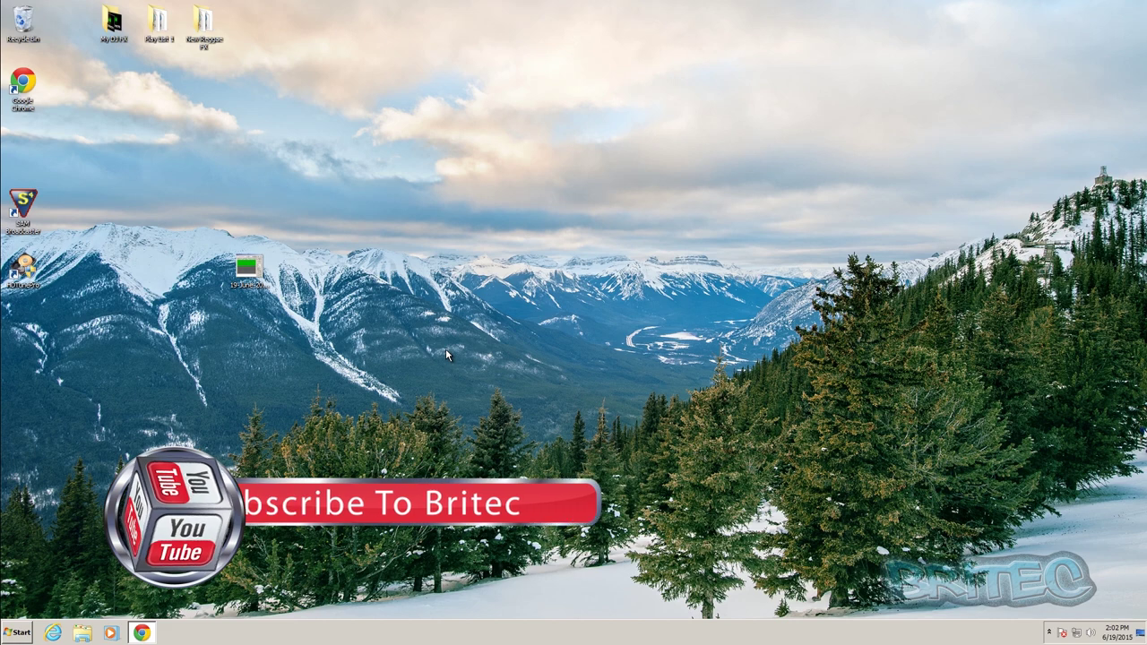